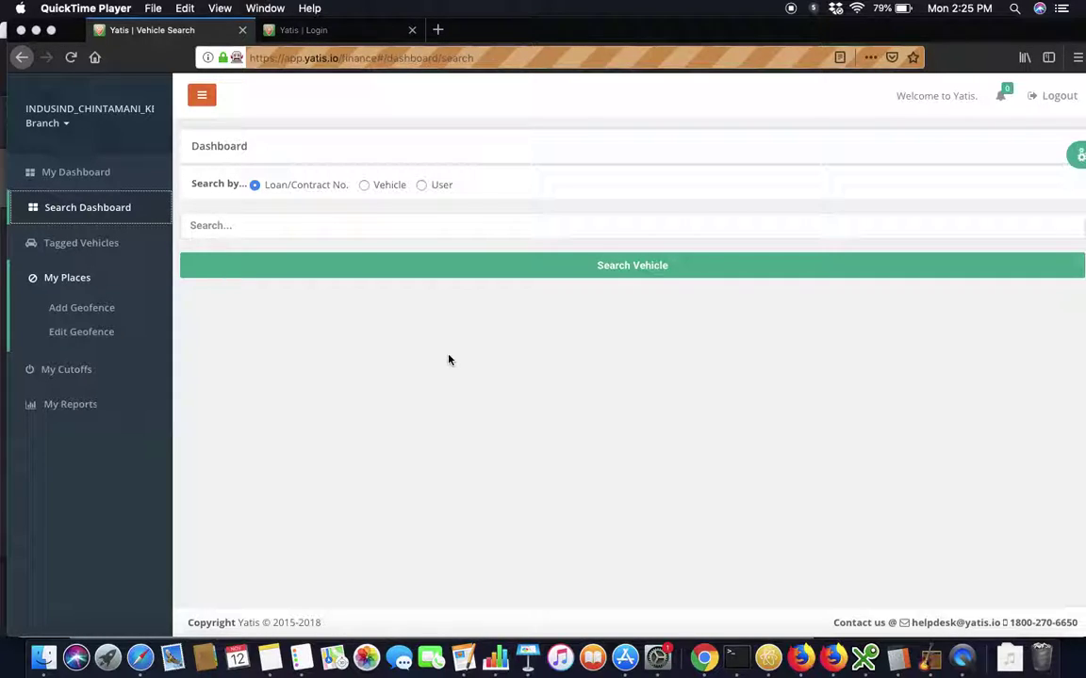
Search for the vehicle by pasting the loan number into the search field.
click(358, 225)
click(354, 230)
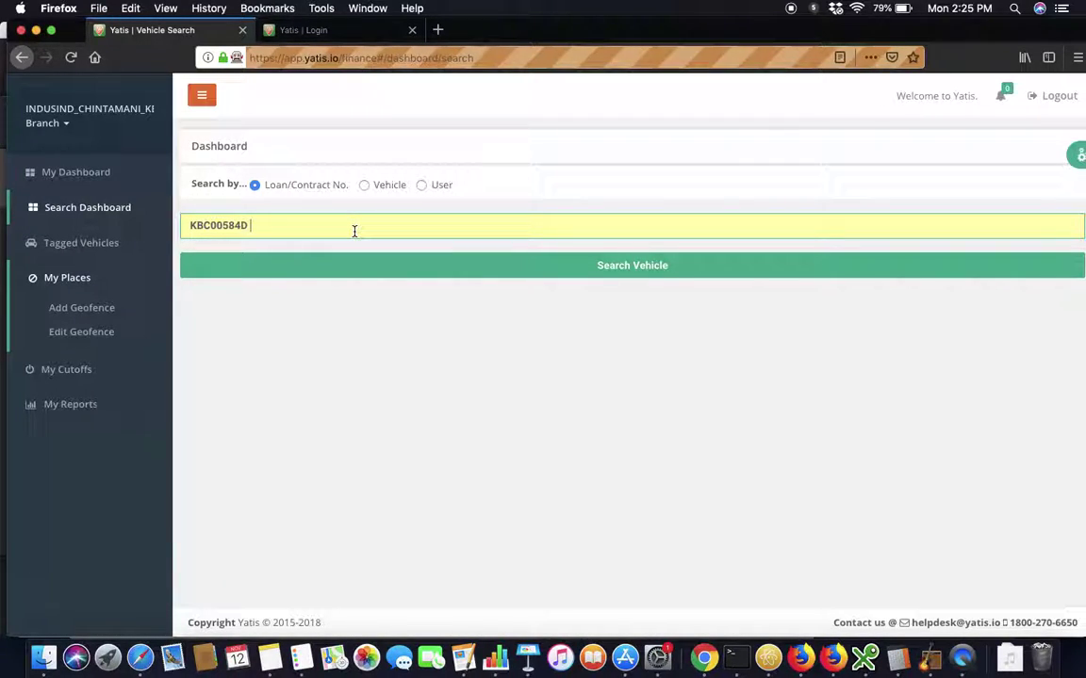
click(348, 264)
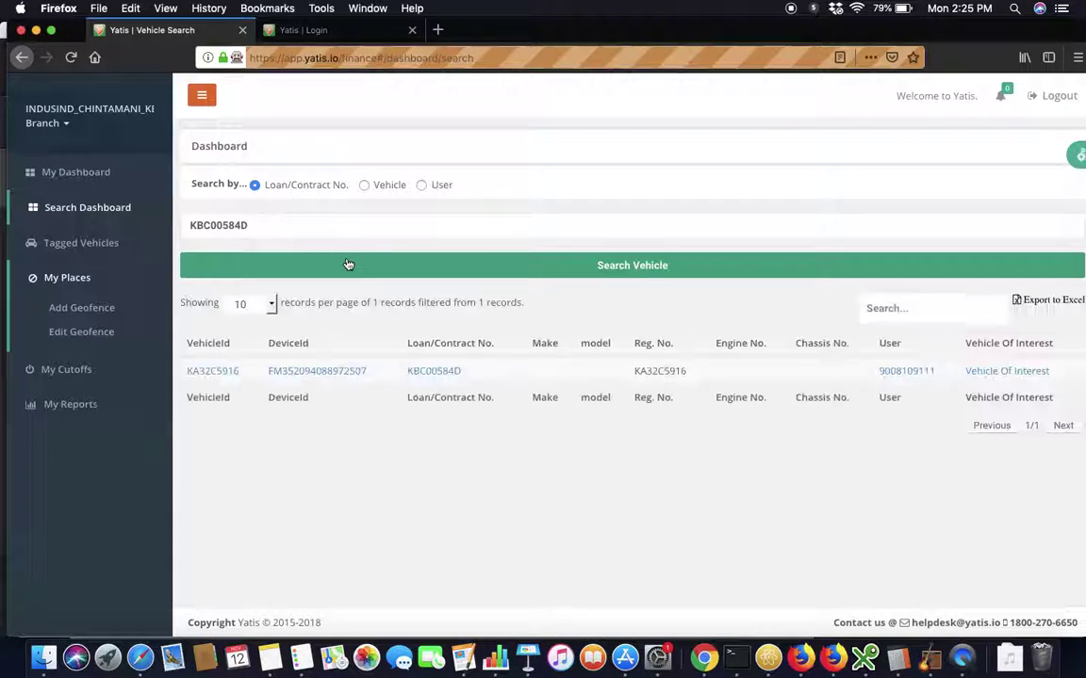
click(223, 373)
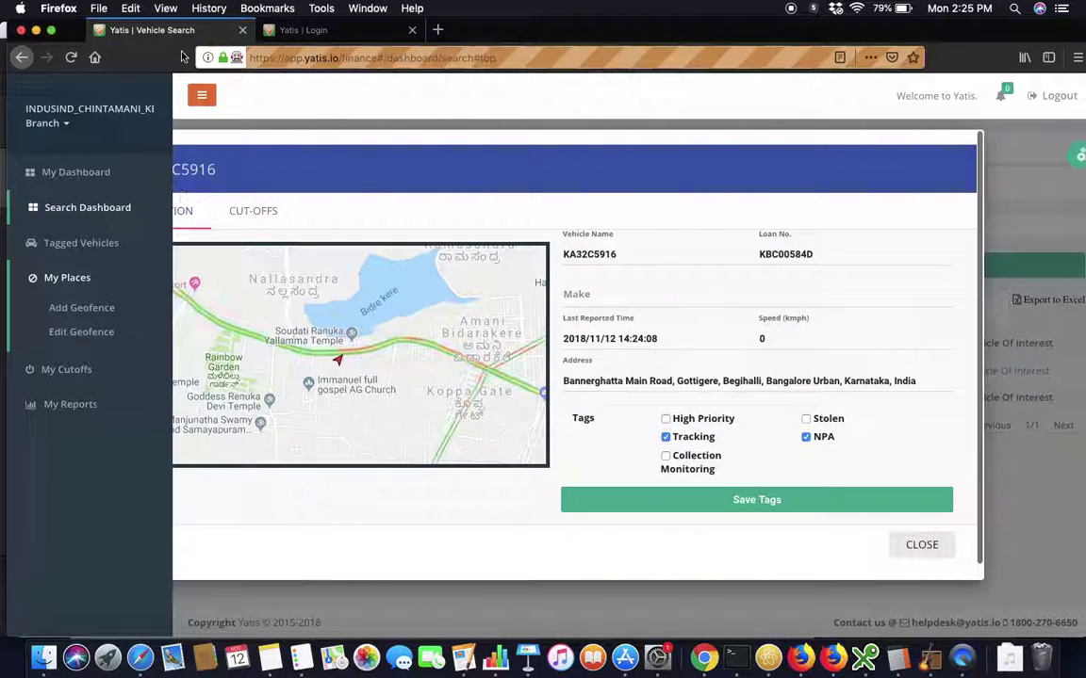
click(198, 95)
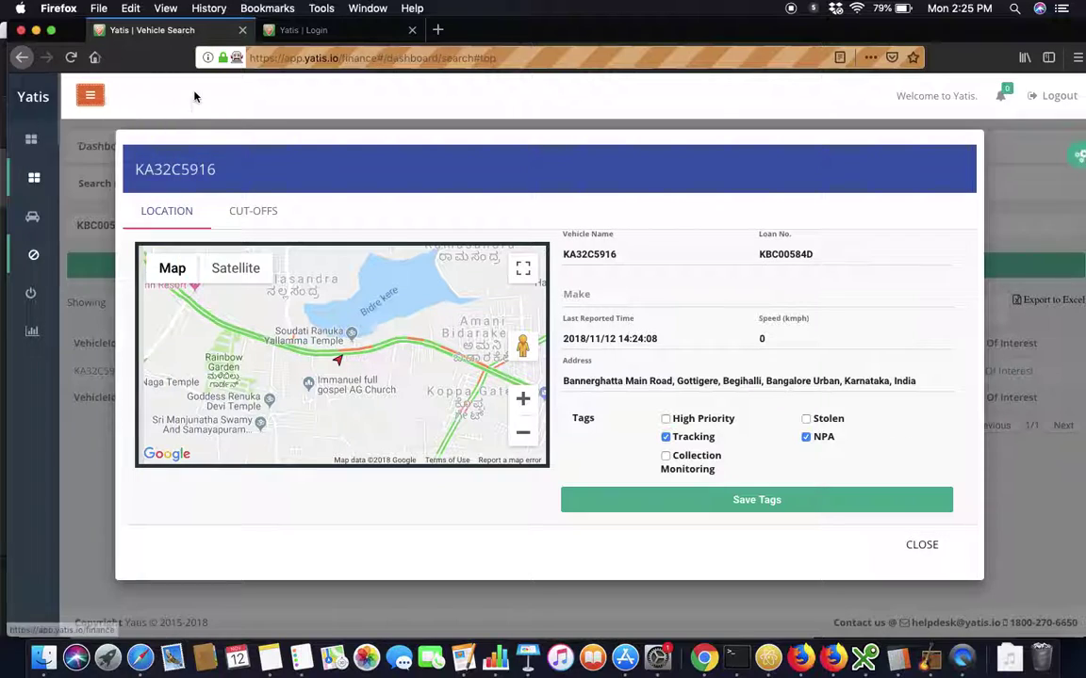
click(264, 213)
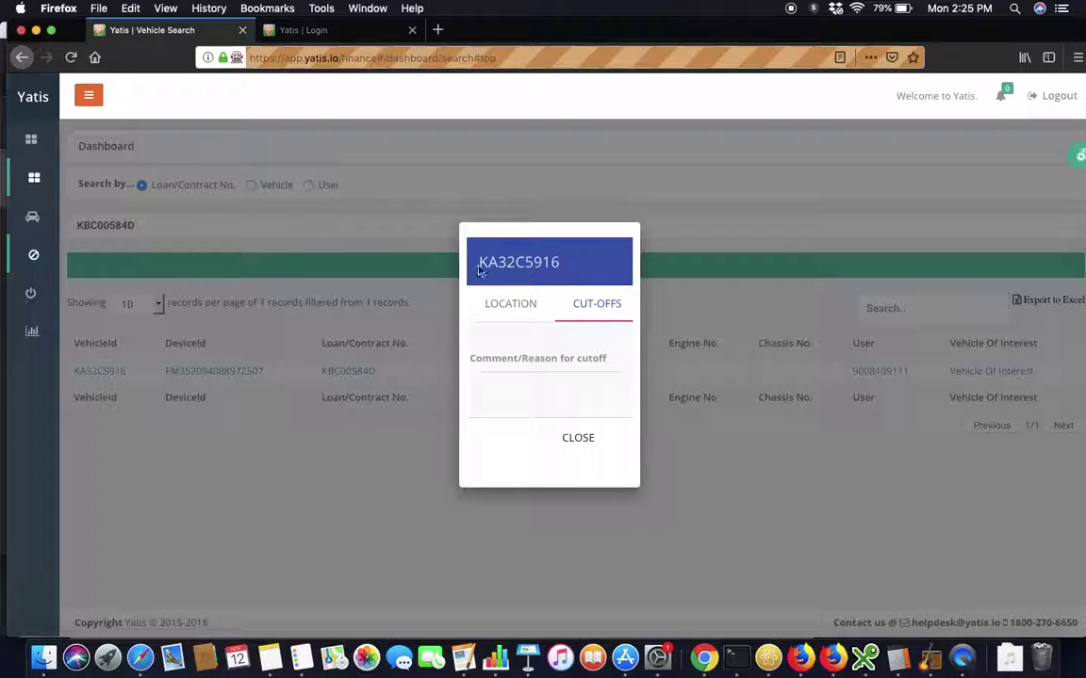
click(509, 304)
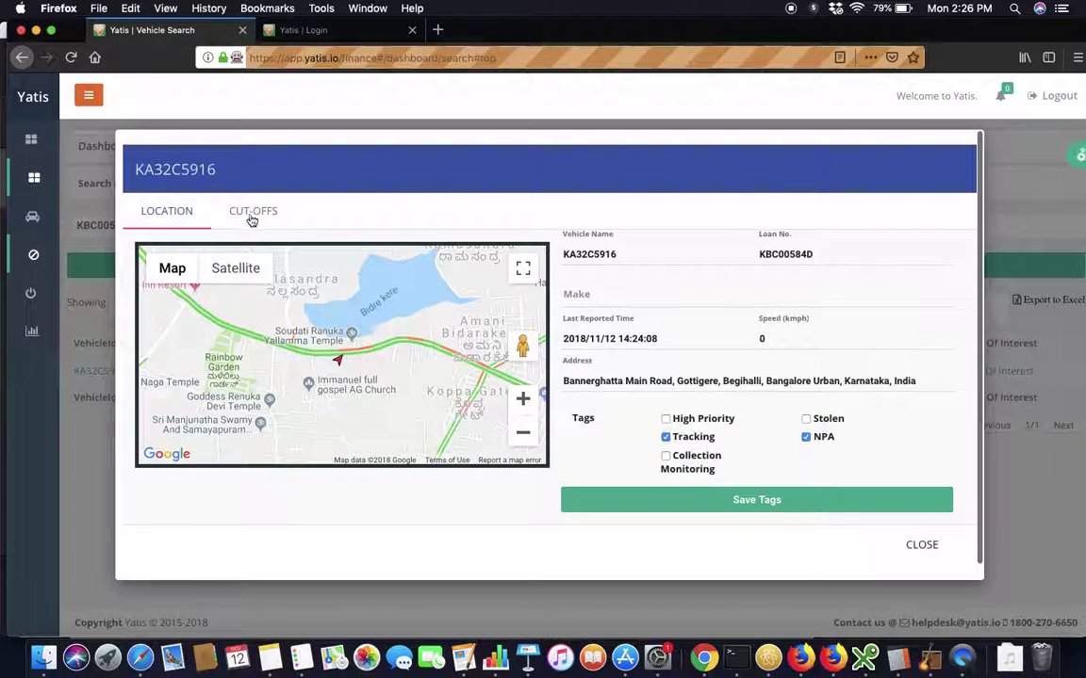
click(237, 211)
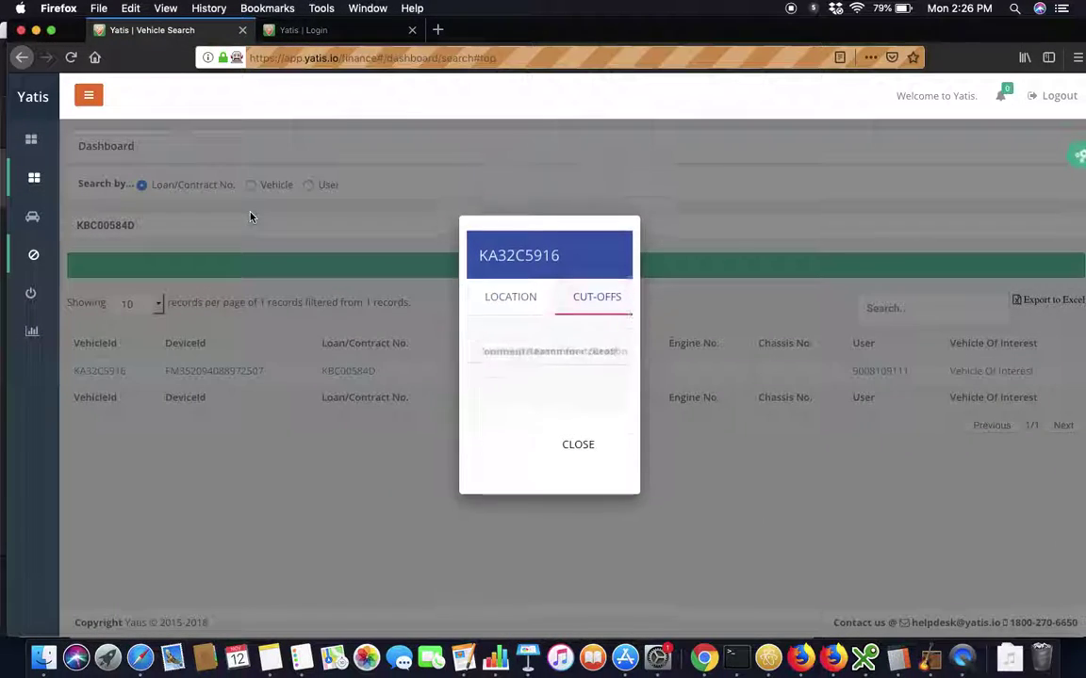
click(528, 357)
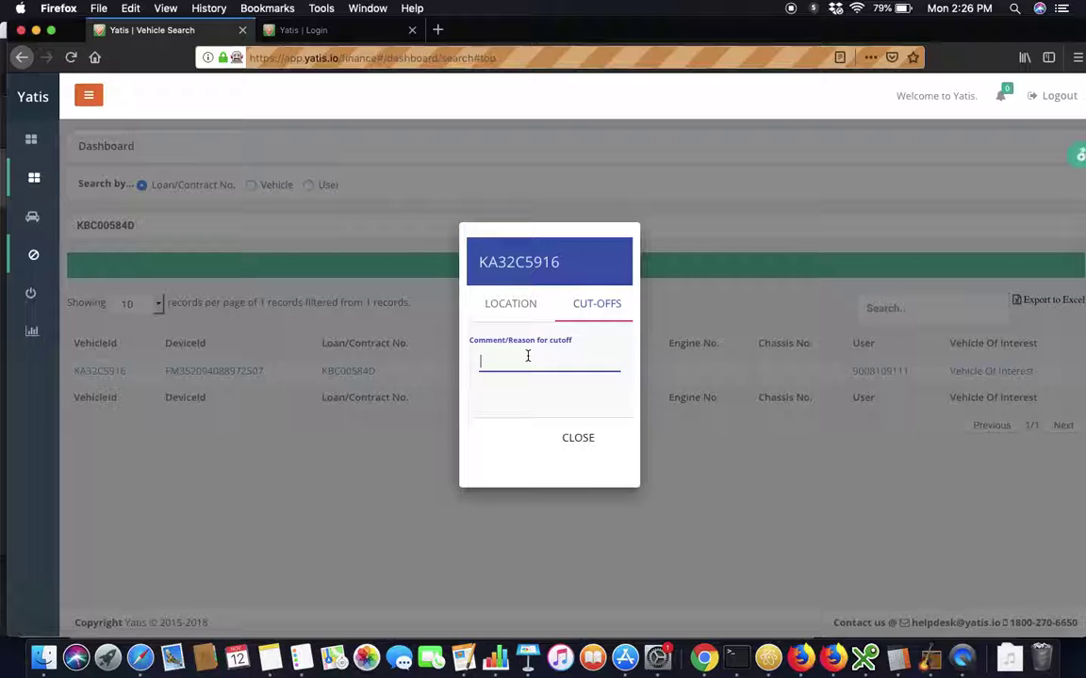
text(npa)
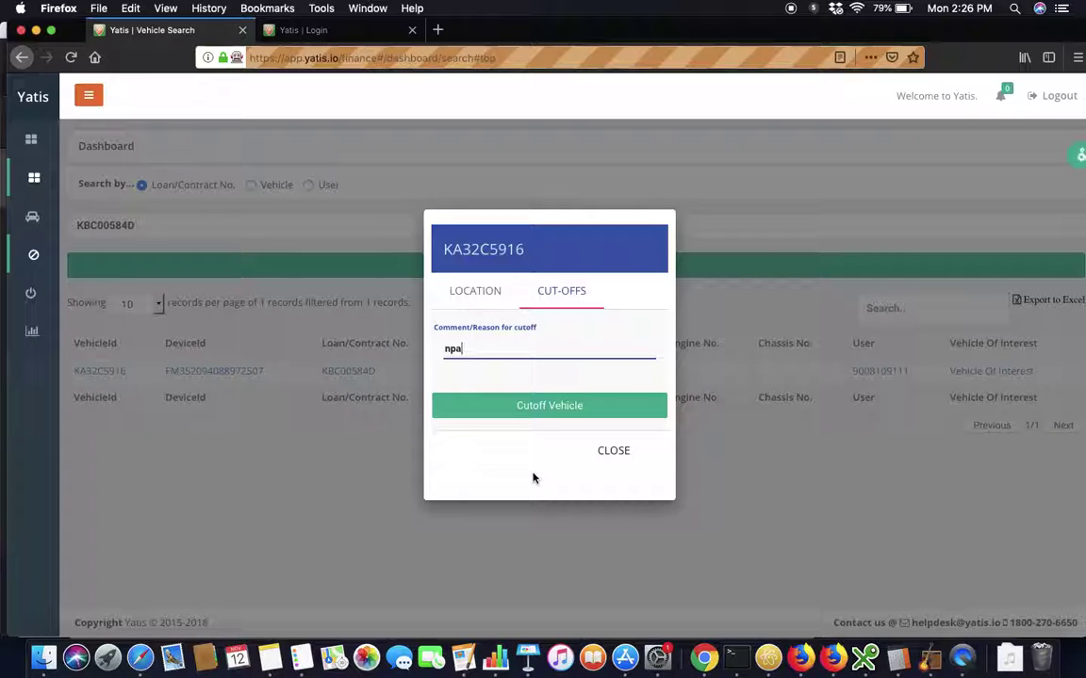
click(609, 457)
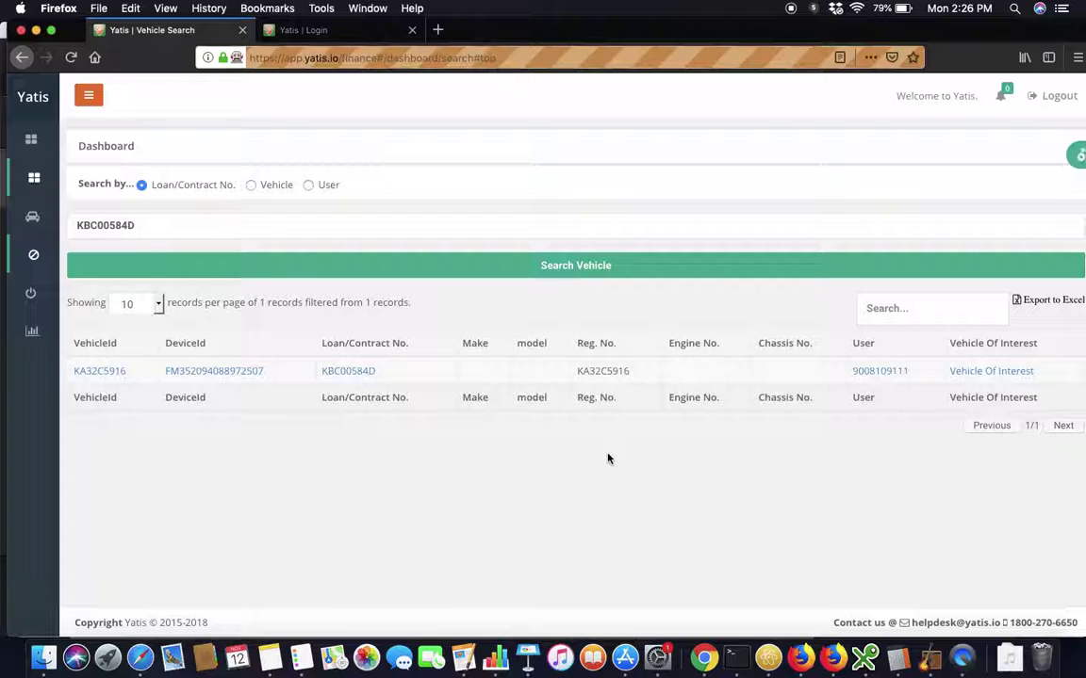
click(92, 370)
click(254, 212)
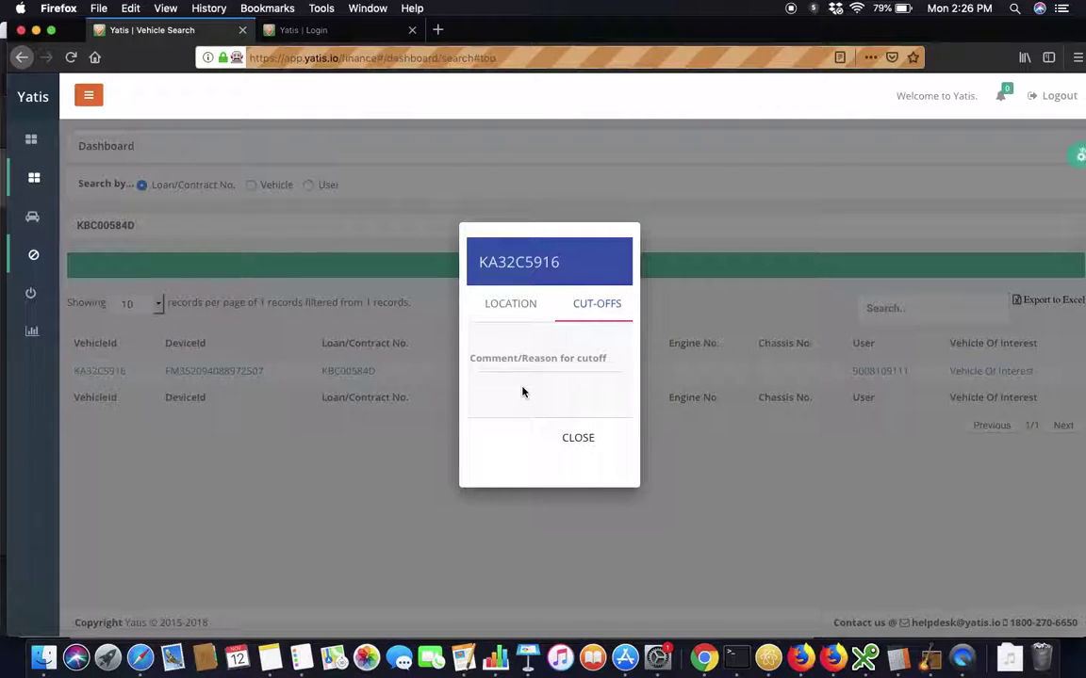
click(579, 445)
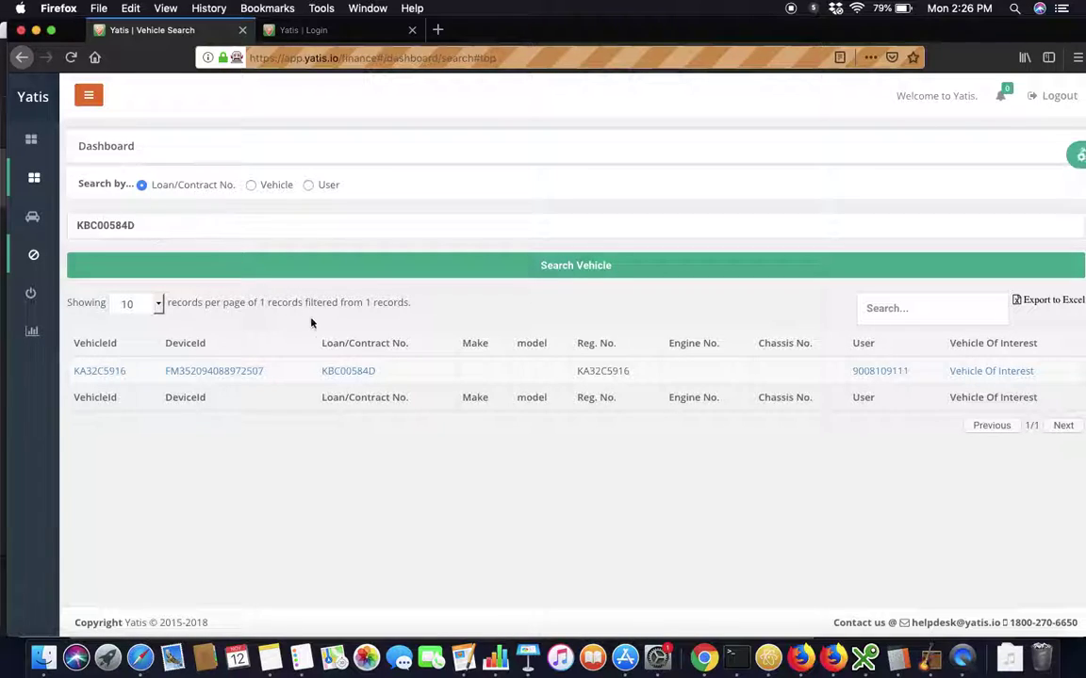
click(978, 374)
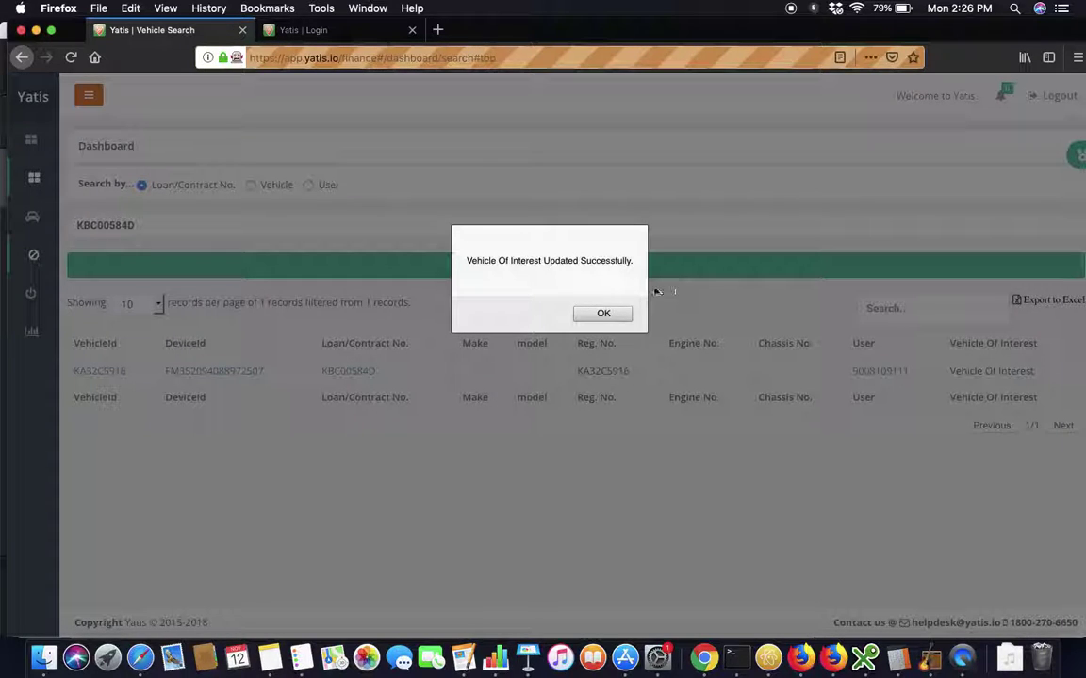
click(604, 314)
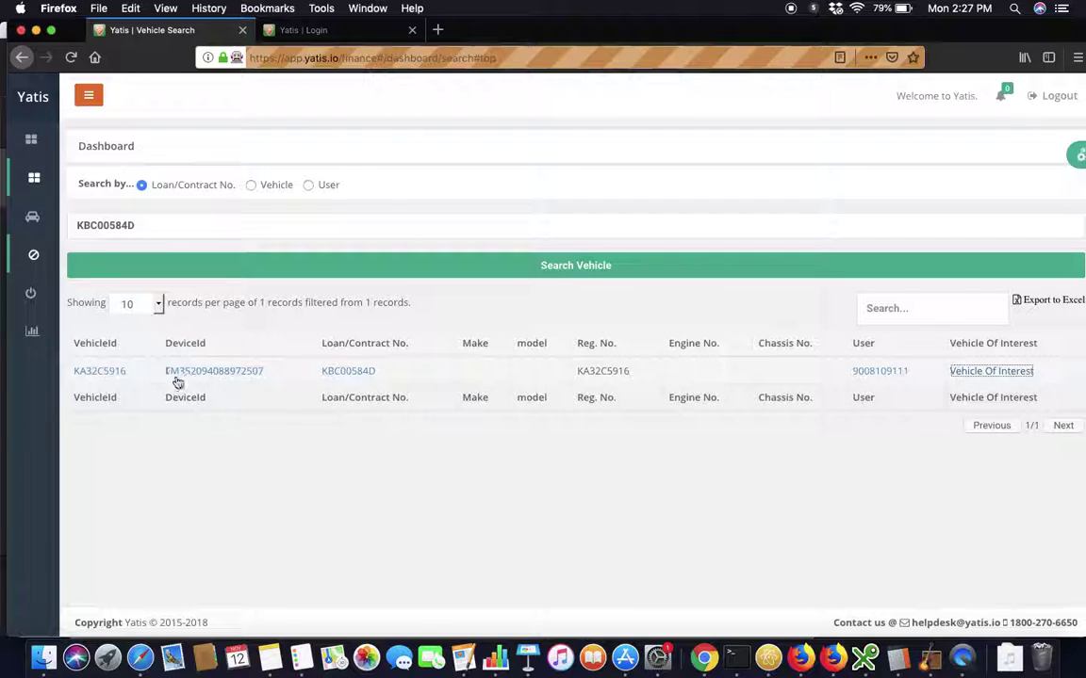
Open Cutoff Status from My Cutoffs and dismiss the 'no cutoffs found' alert.
click(89, 96)
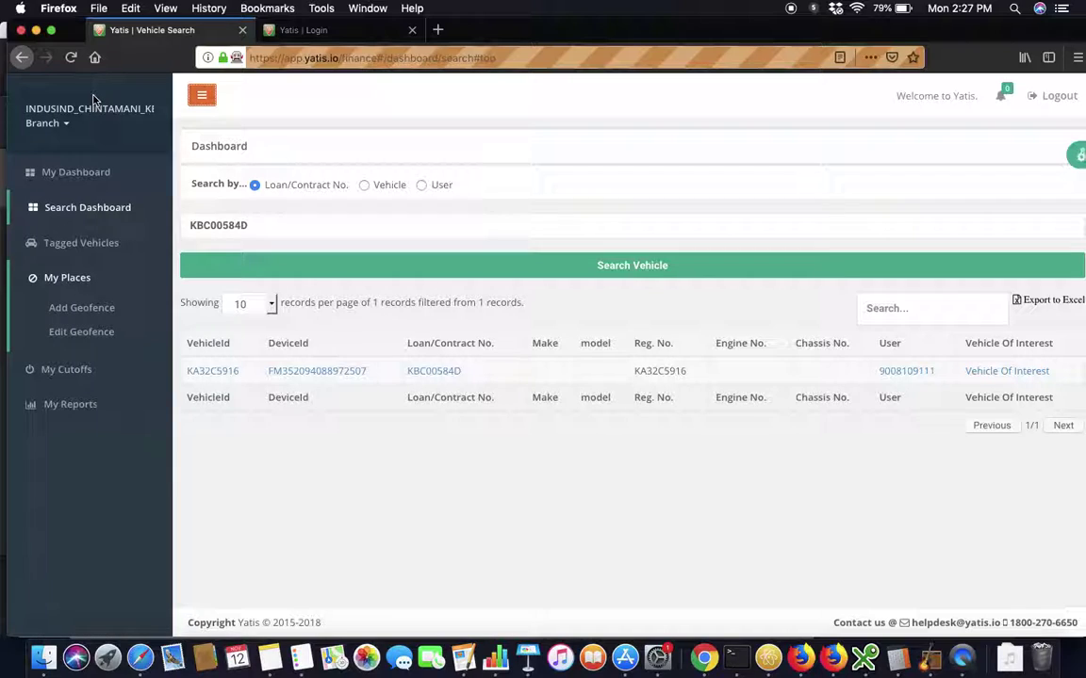
click(78, 369)
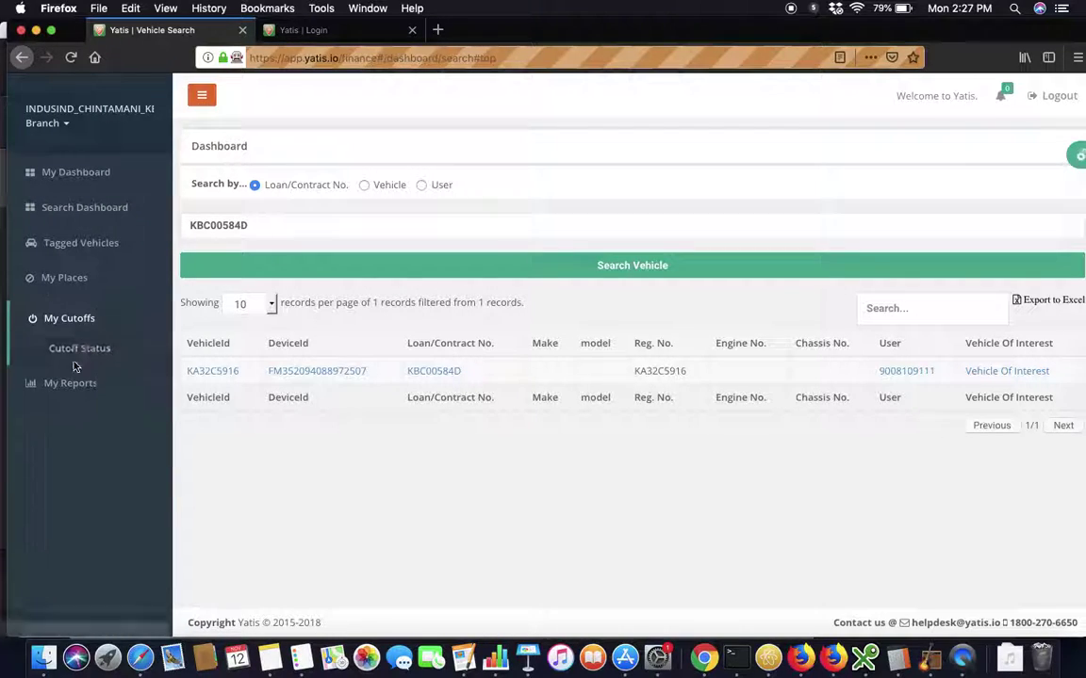
click(82, 349)
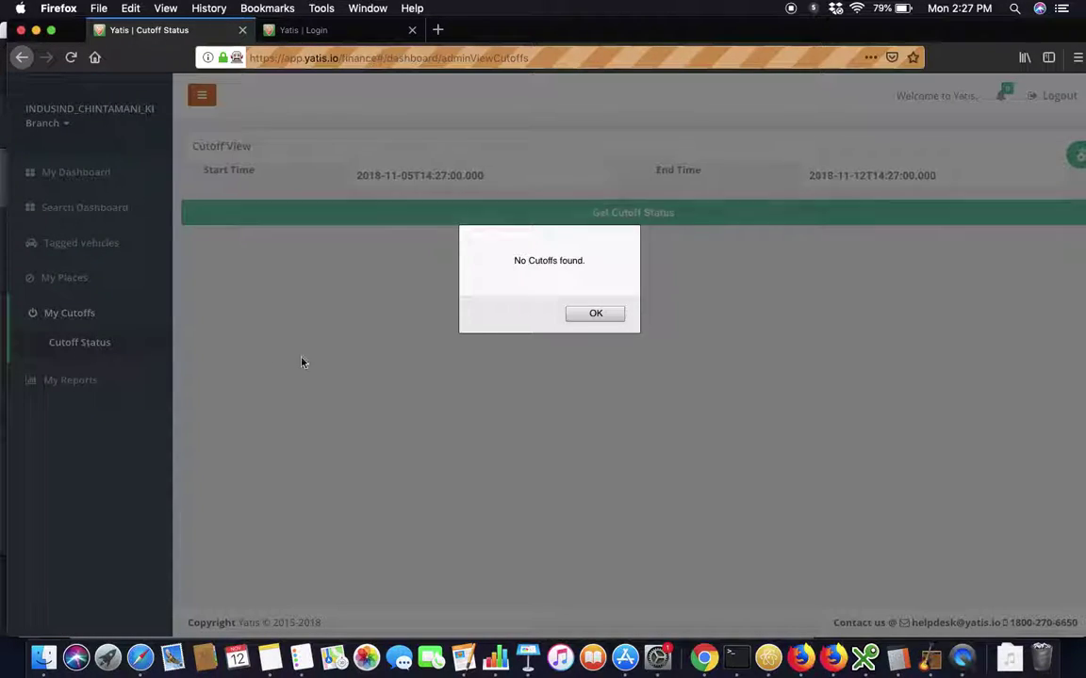
click(581, 319)
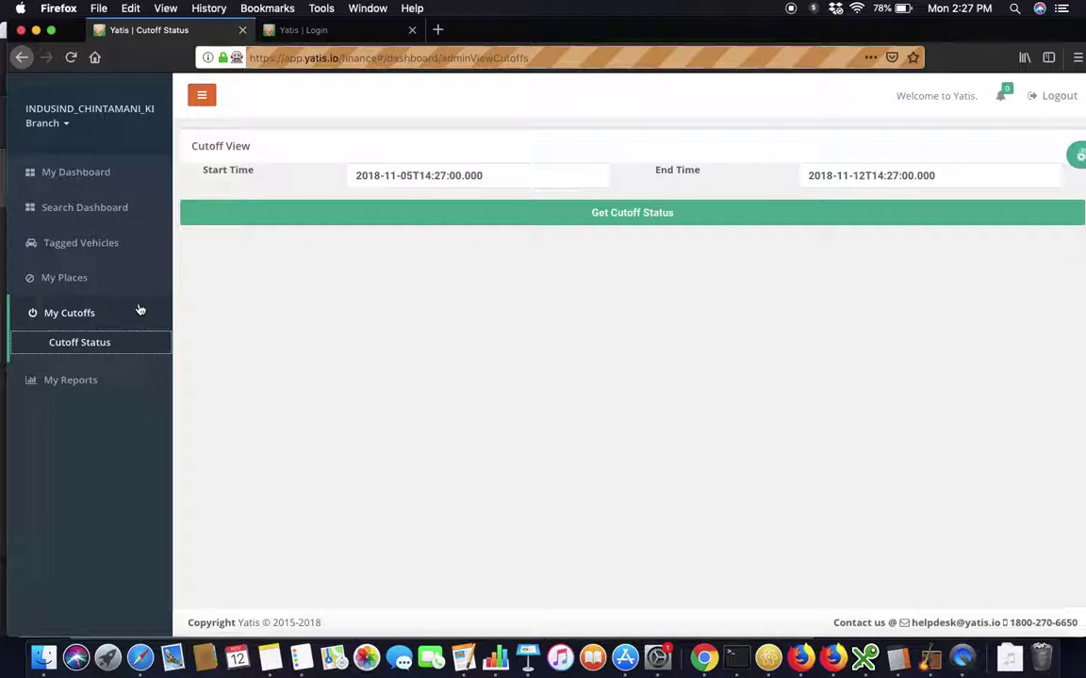
Choose Add Geofence under My Places in the sidebar.
click(76, 283)
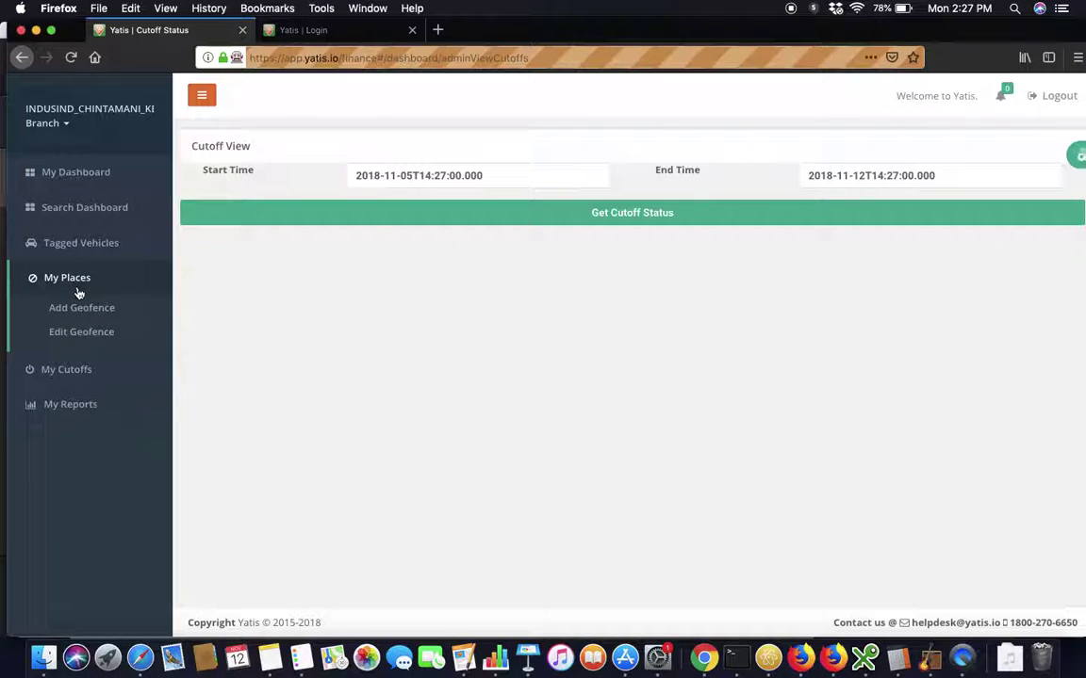
click(84, 308)
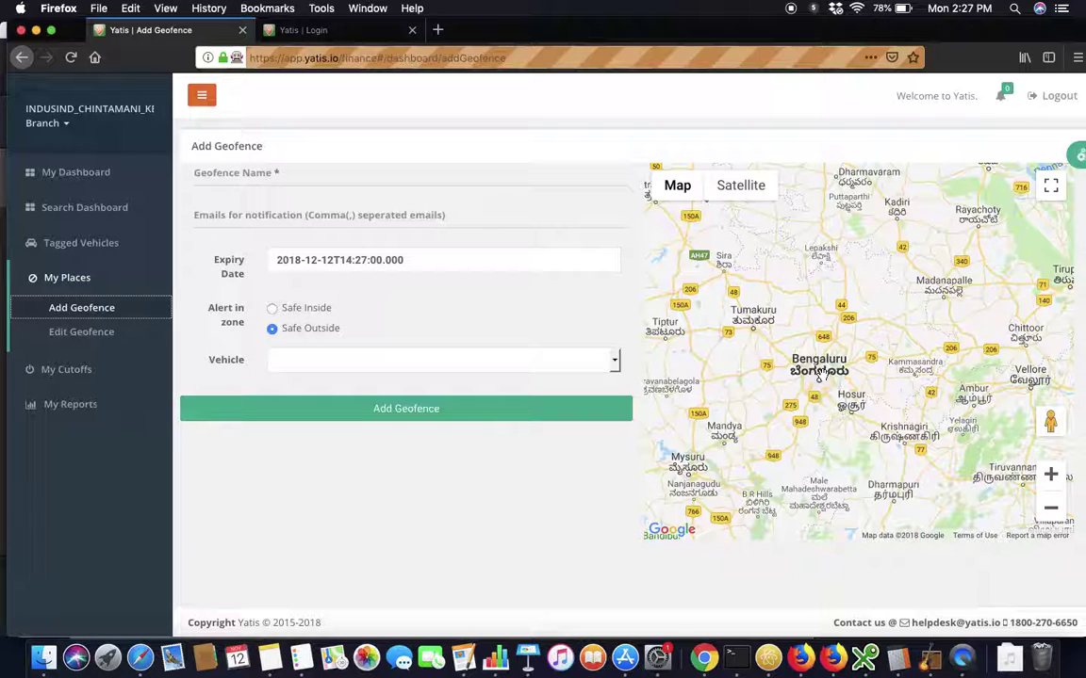
Draw a geofence circle on the map near Bengaluru.
click(819, 373)
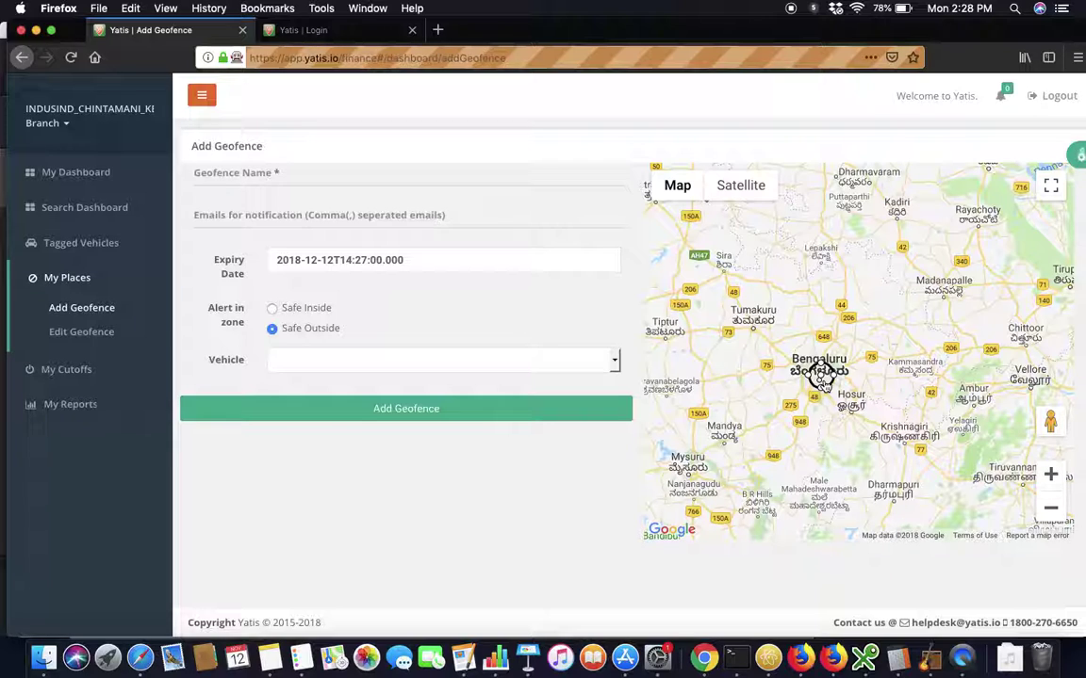
drag(819, 373, 869, 374)
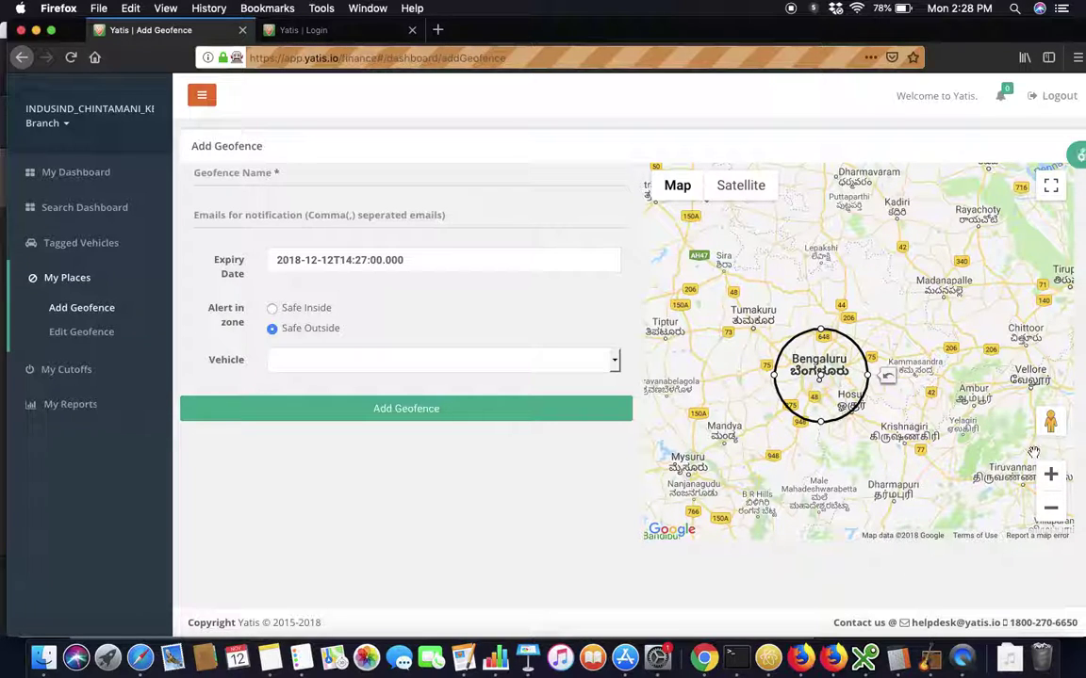
scroll(933, 424, up, 3)
scroll(912, 412, down, 3)
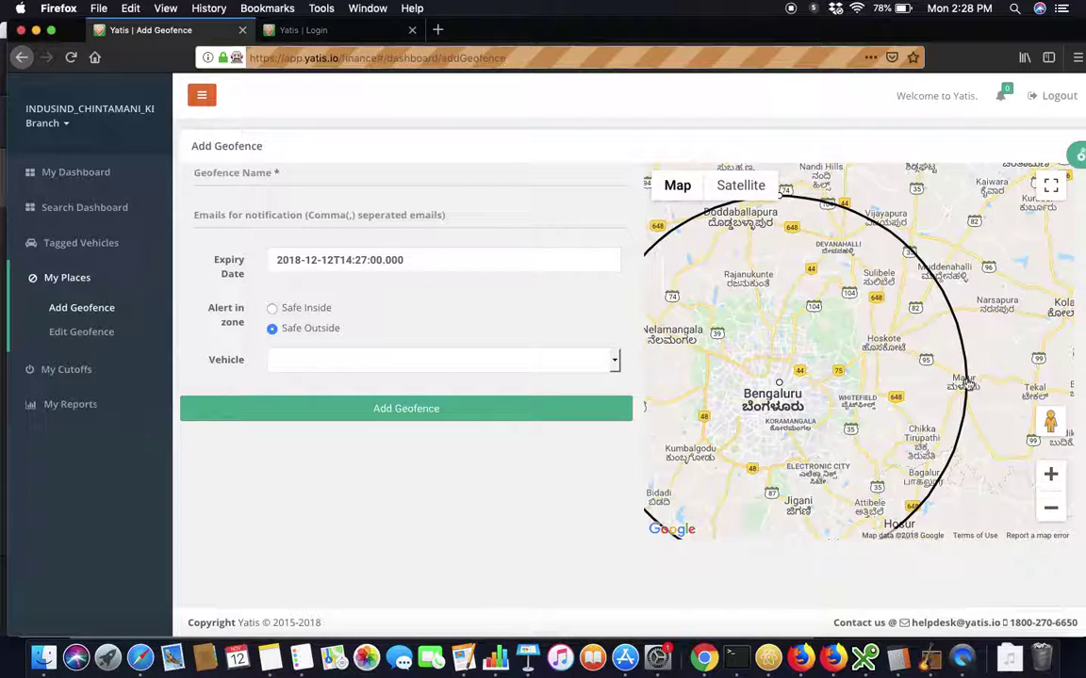
drag(778, 383, 805, 388)
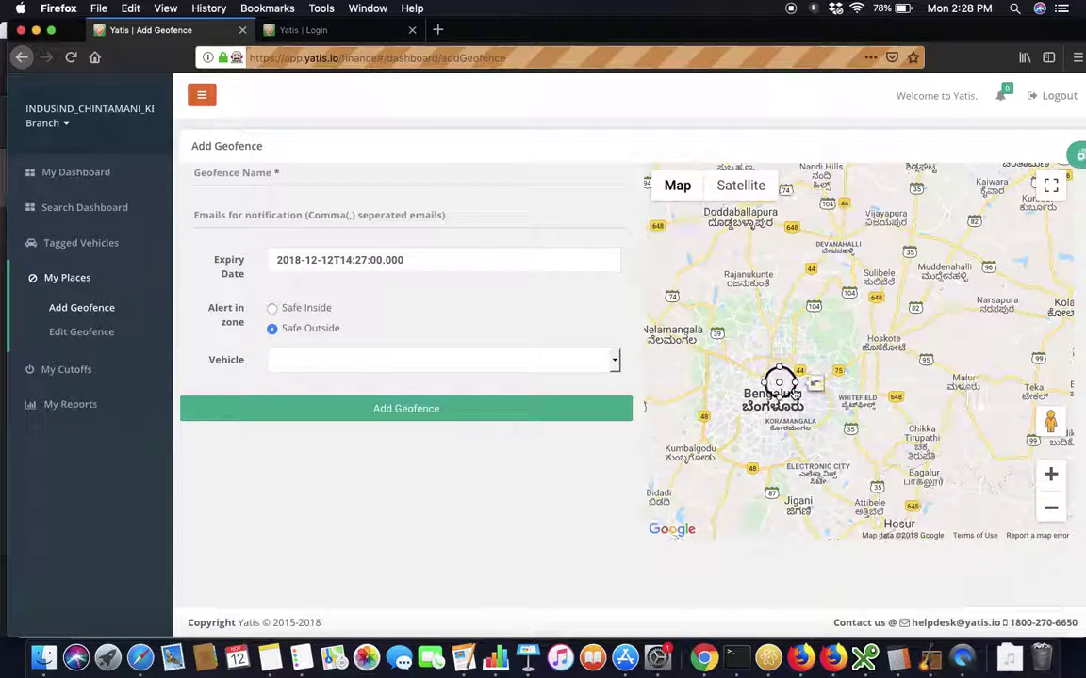
Zoom in on the circle and shrink it to surround Pottery Town.
click(1050, 474)
click(1049, 475)
click(1050, 474)
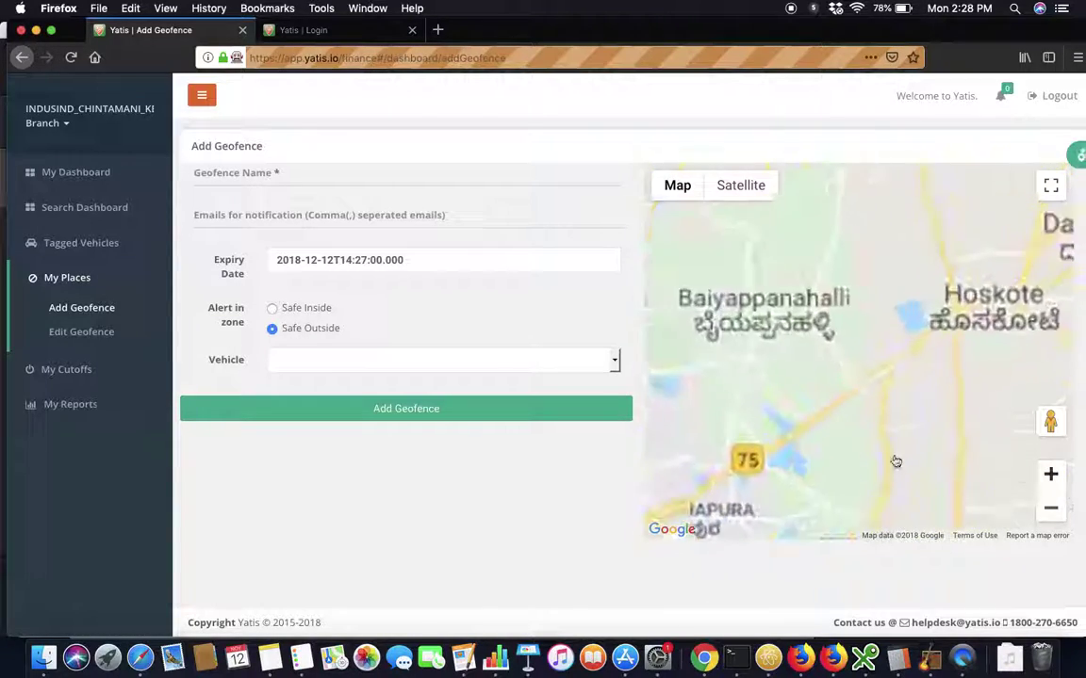
drag(673, 435, 1005, 322)
drag(698, 493, 816, 360)
scroll(802, 366, up, 2)
scroll(803, 351, up, 2)
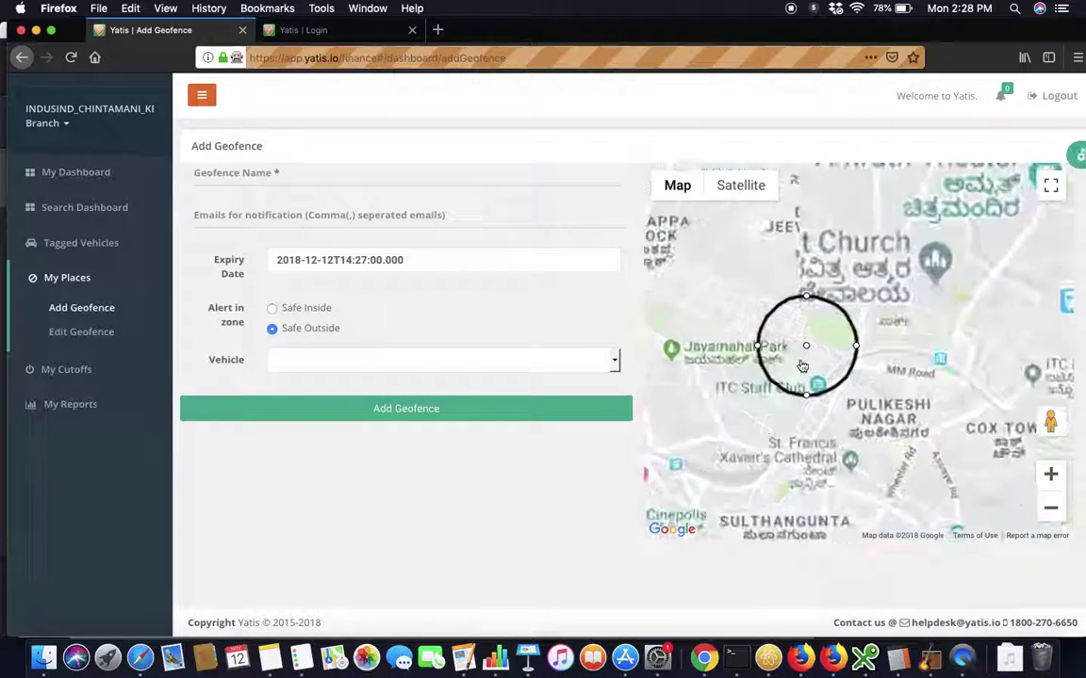
drag(878, 341, 831, 340)
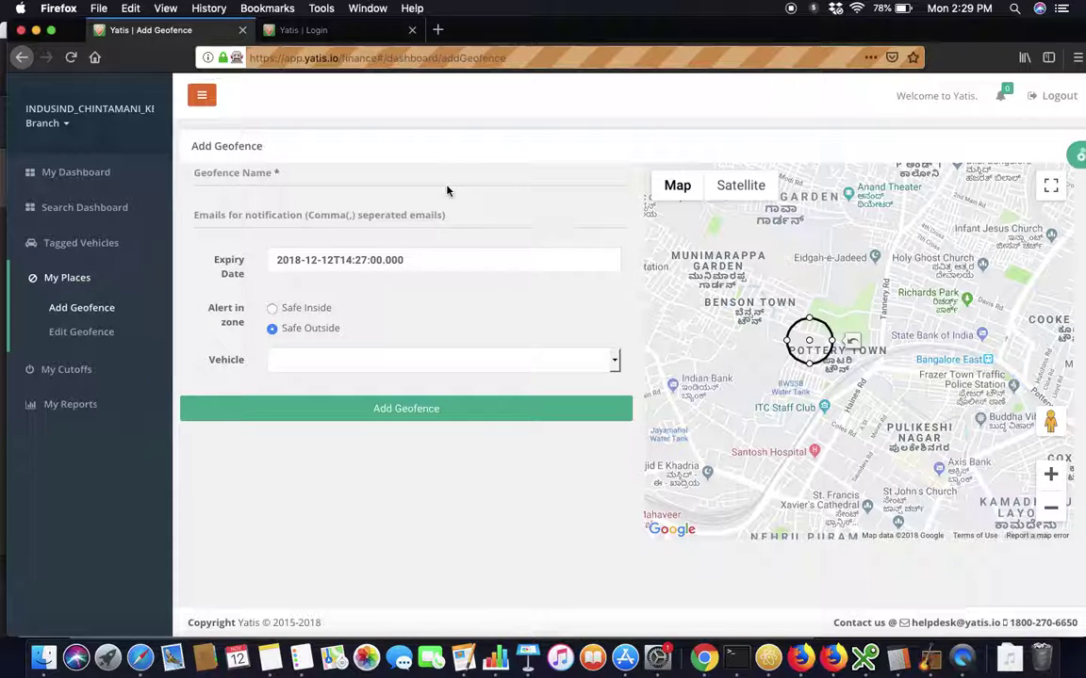
click(230, 219)
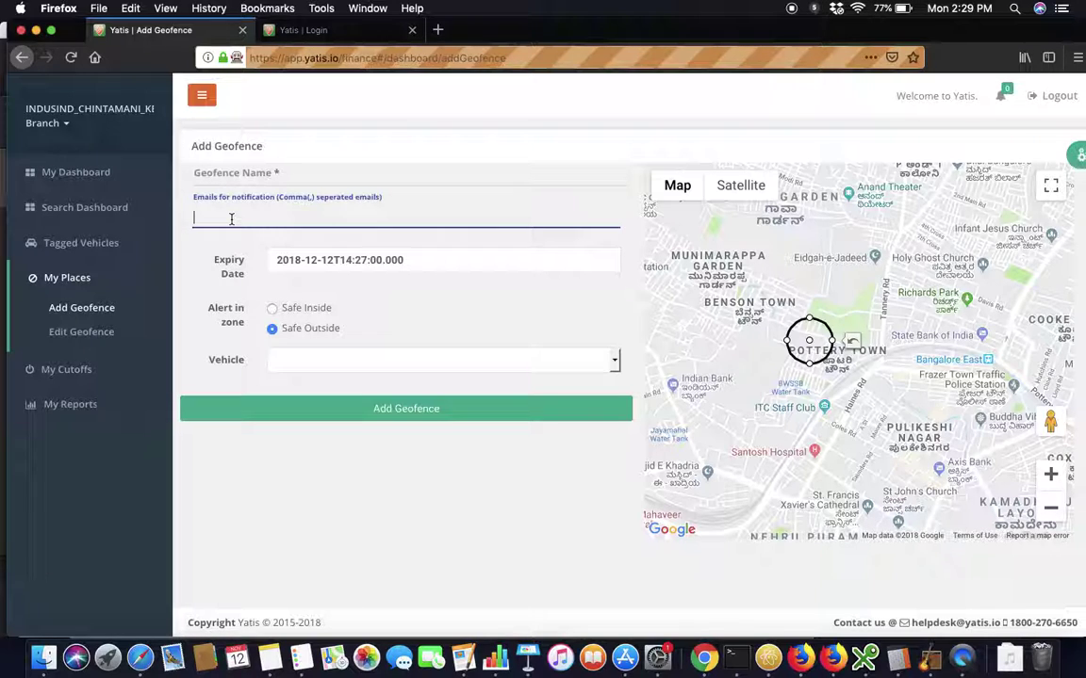
click(303, 361)
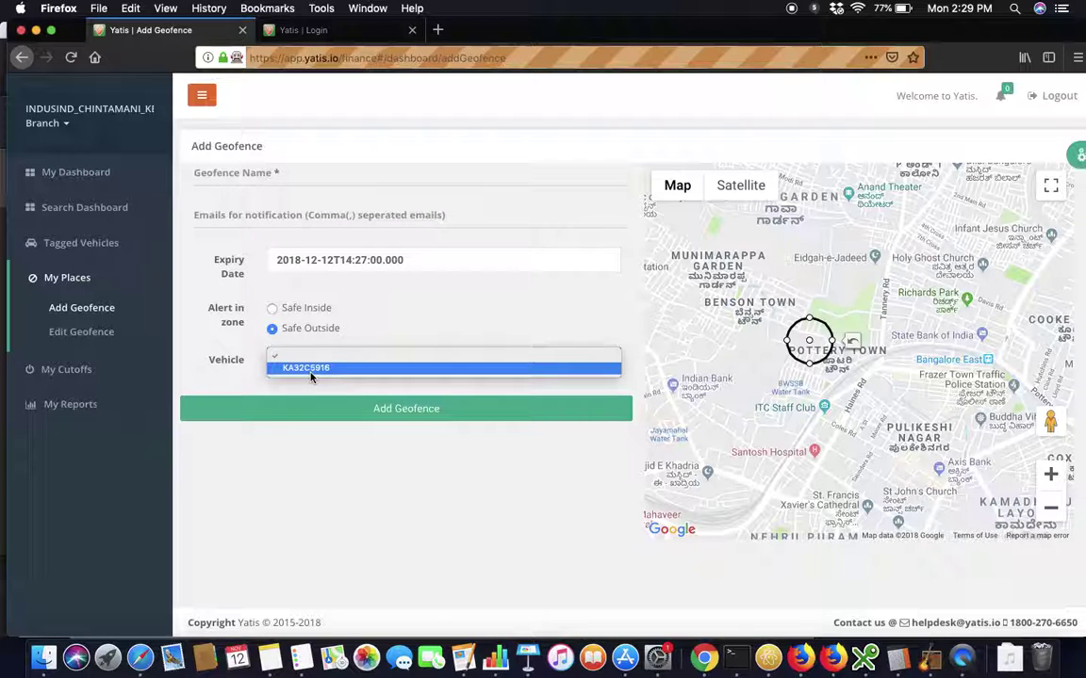
click(310, 374)
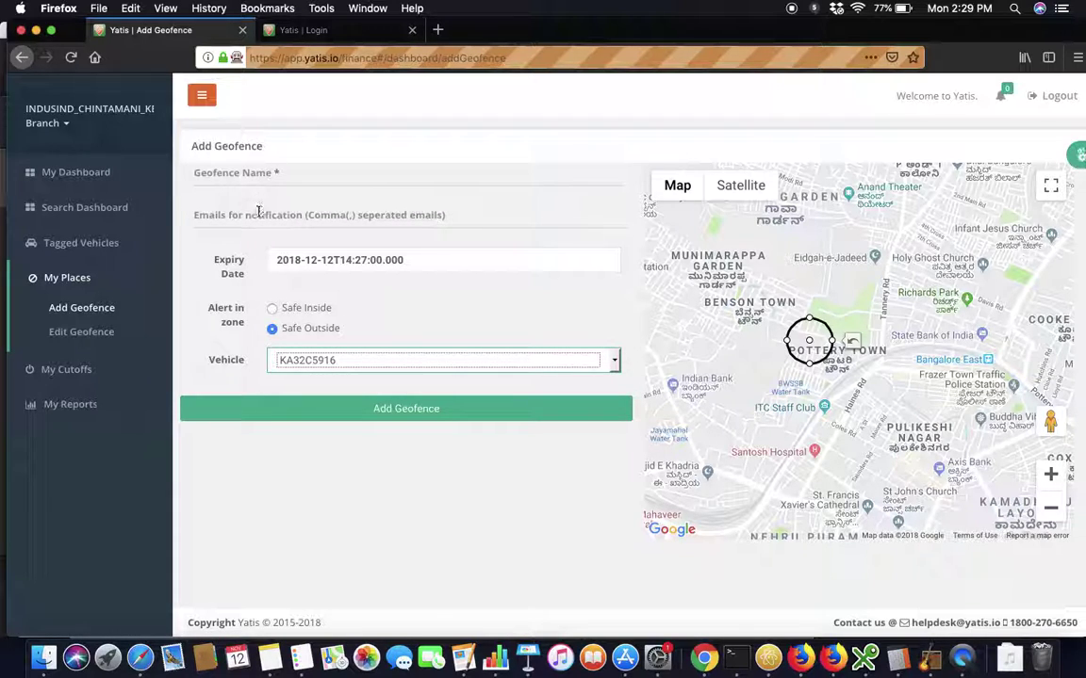
click(258, 213)
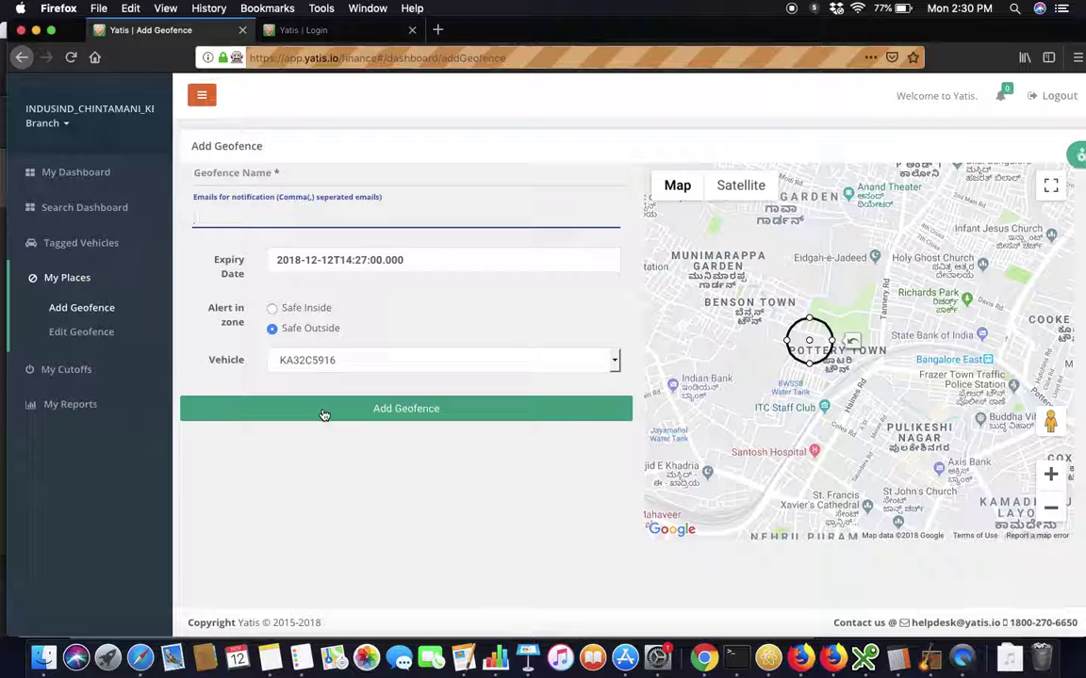
Expand My Reports and choose the Daily Distance report.
click(99, 405)
scroll(87, 490, down, 1)
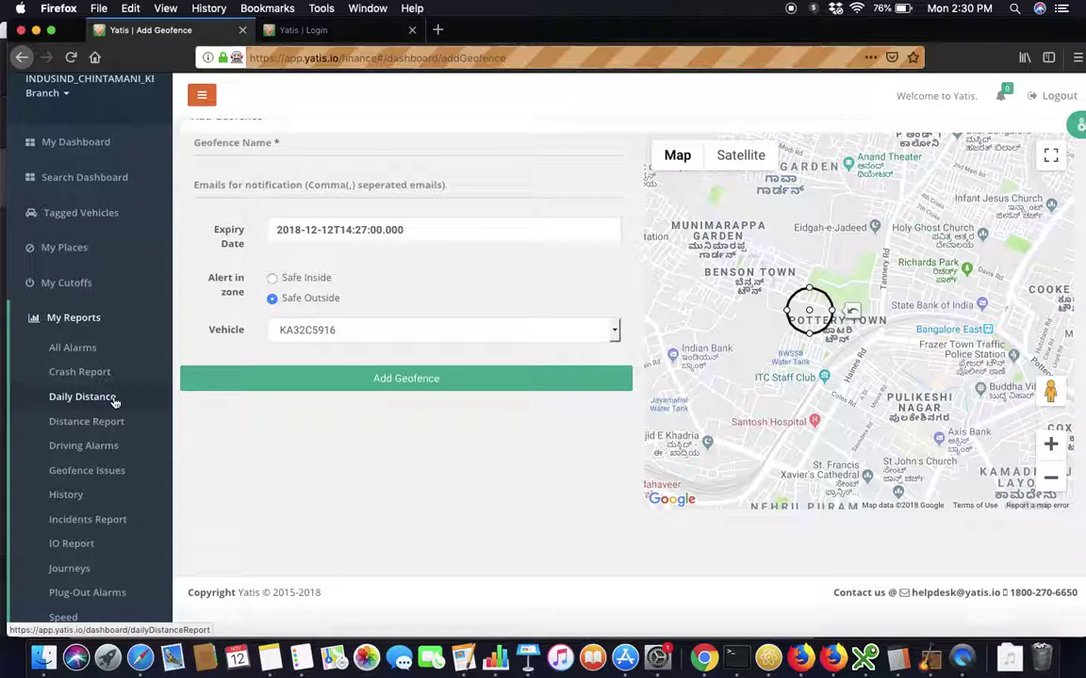
click(114, 404)
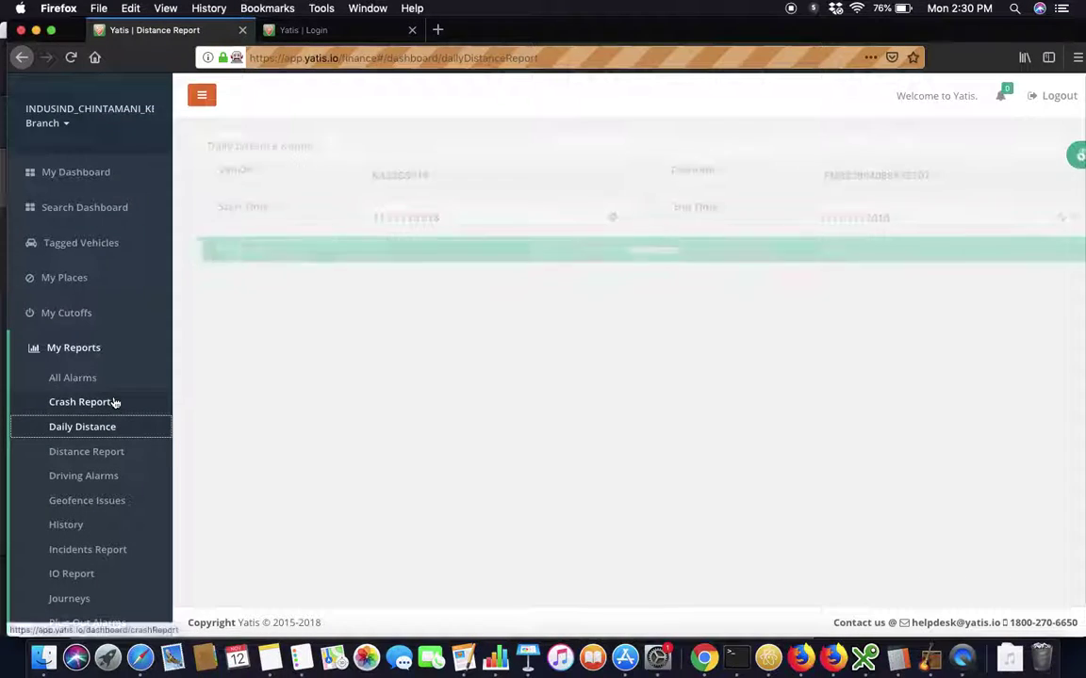
Set the report's start time to 01/11/2018, keeping the 12/11/2018 end time.
click(364, 218)
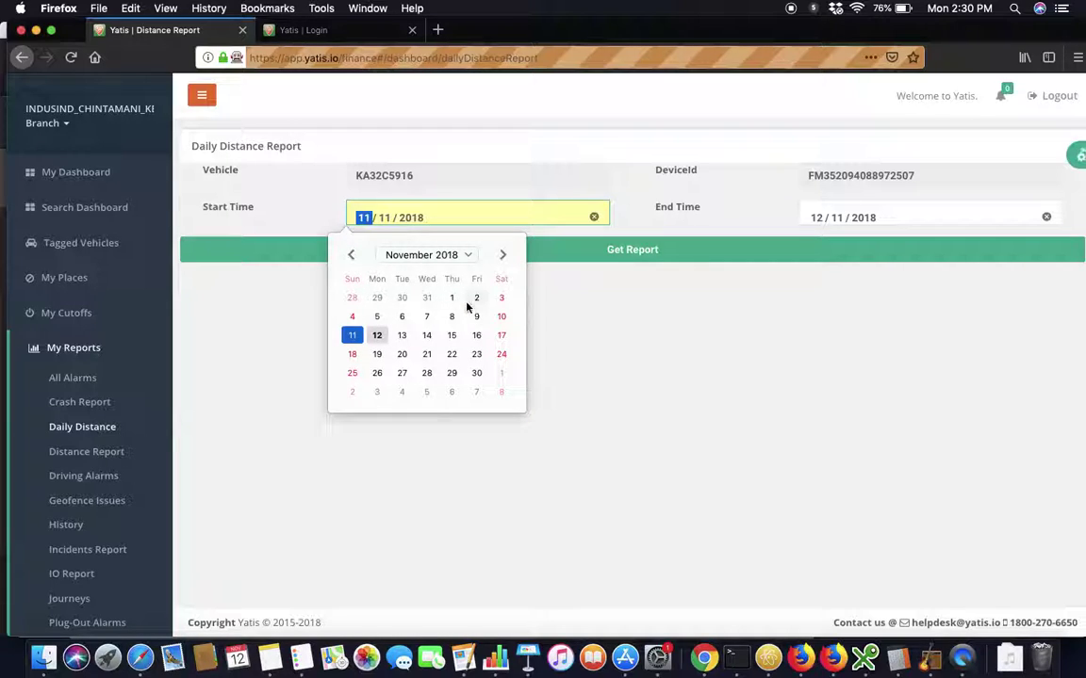
click(452, 297)
click(470, 252)
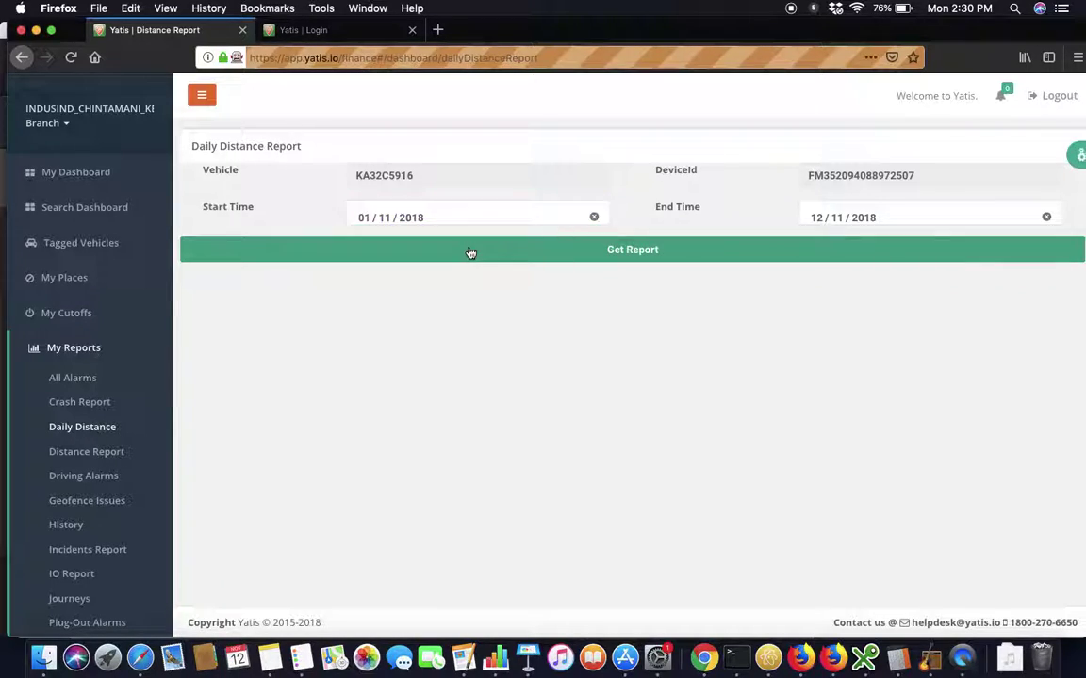
Generate the report and review its bar chart and 12 daily Distance Travelled records.
click(664, 250)
scroll(623, 369, down, 1)
scroll(623, 368, down, 5)
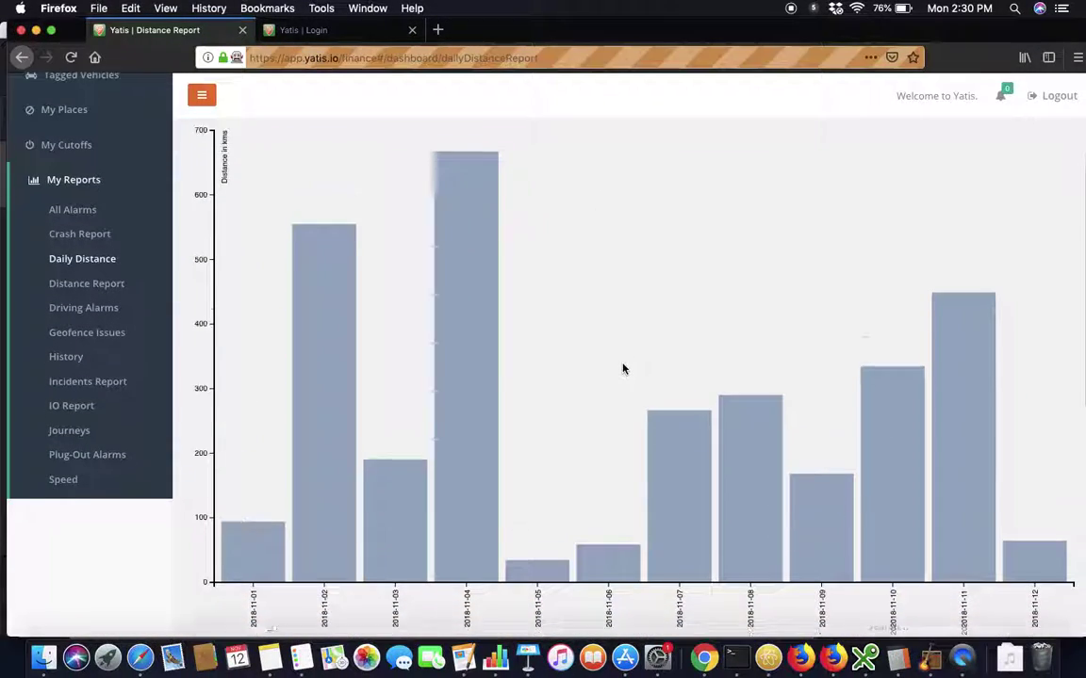
scroll(623, 368, up, 3)
scroll(623, 368, up, 3)
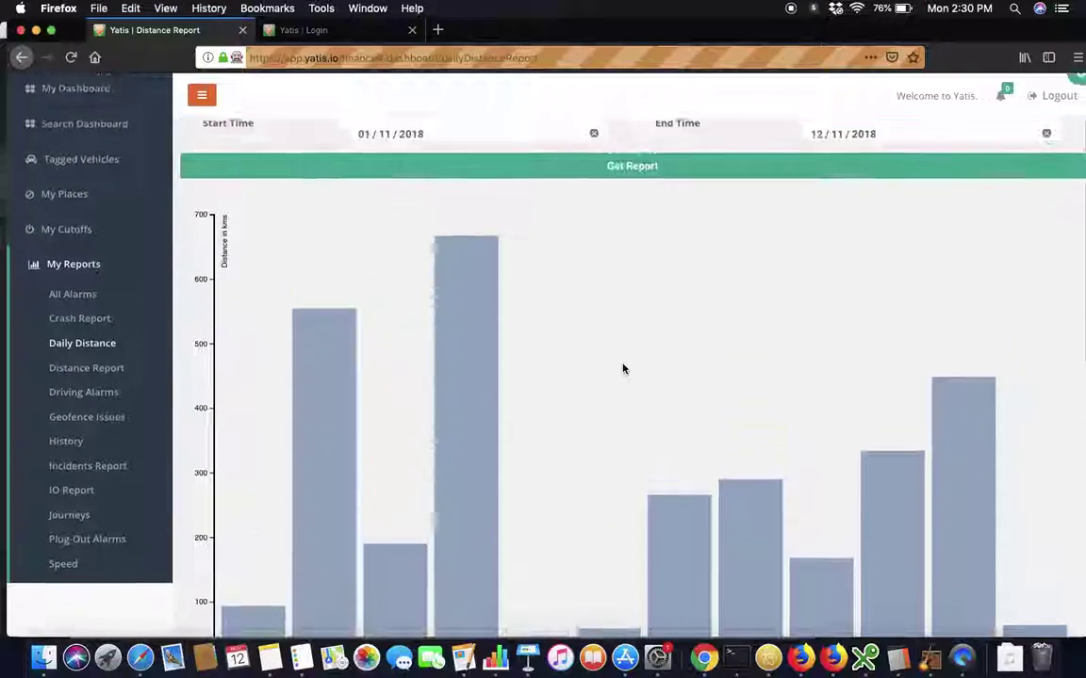
scroll(622, 369, down, 4)
scroll(623, 369, up, 4)
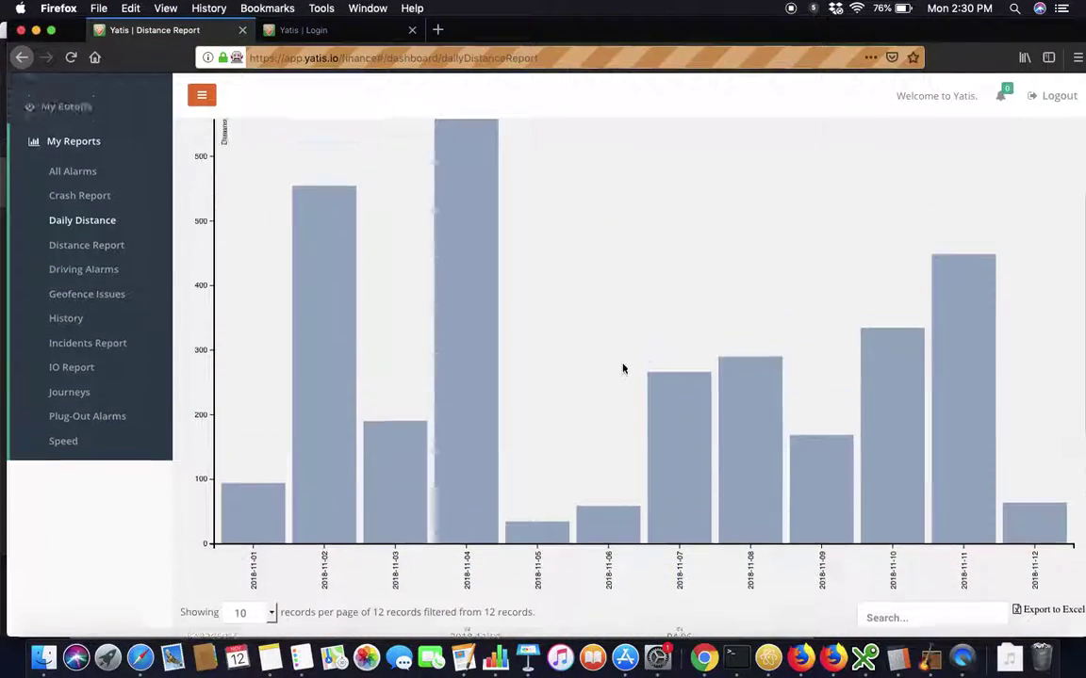
scroll(554, 442, down, 8)
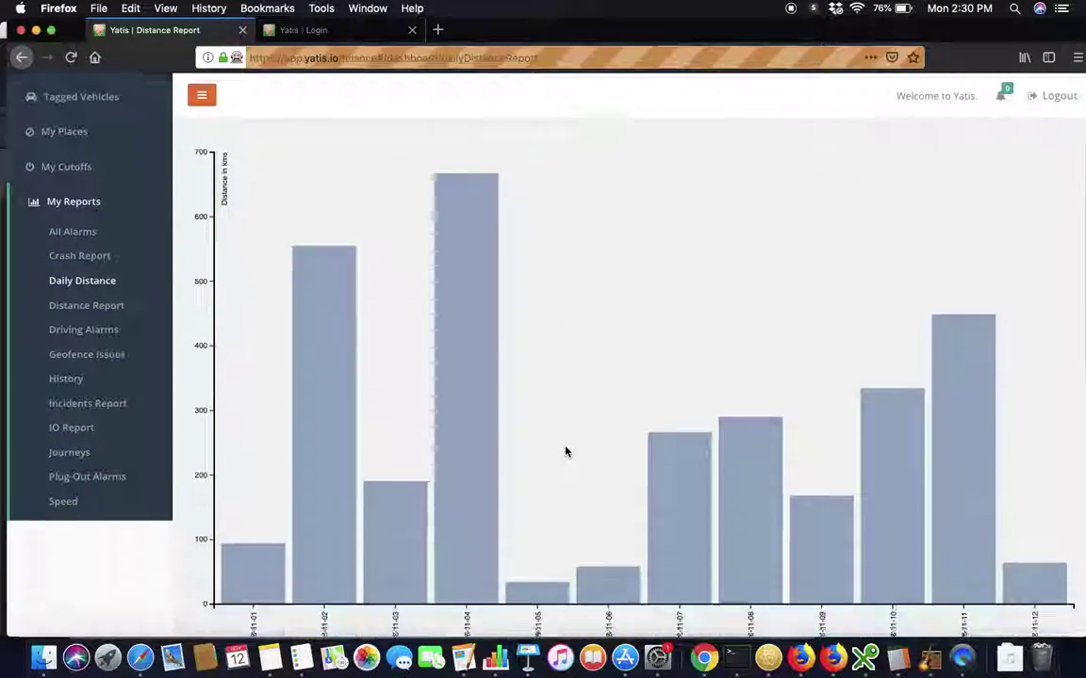
scroll(637, 424, down, 1)
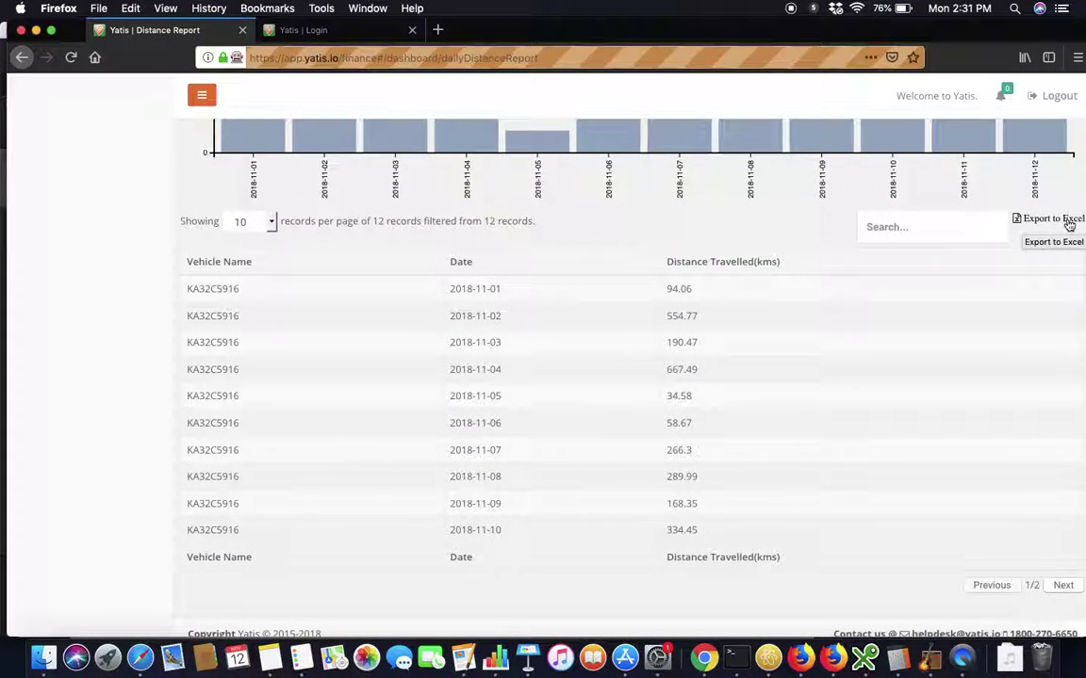
scroll(848, 301, up, 10)
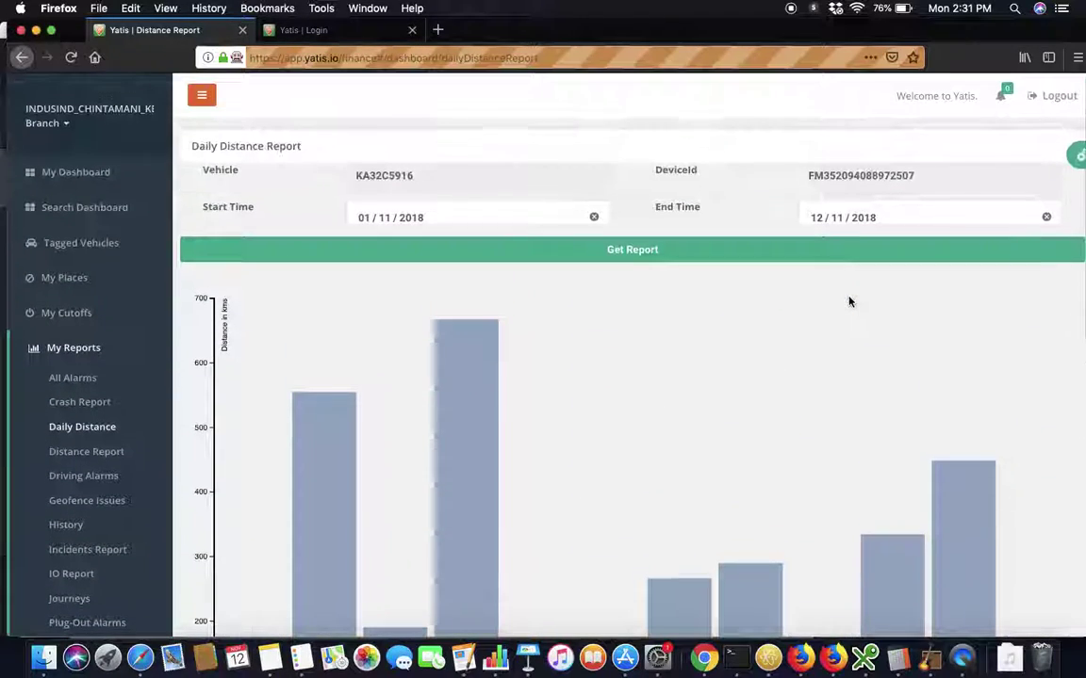
scroll(820, 262, down, 2)
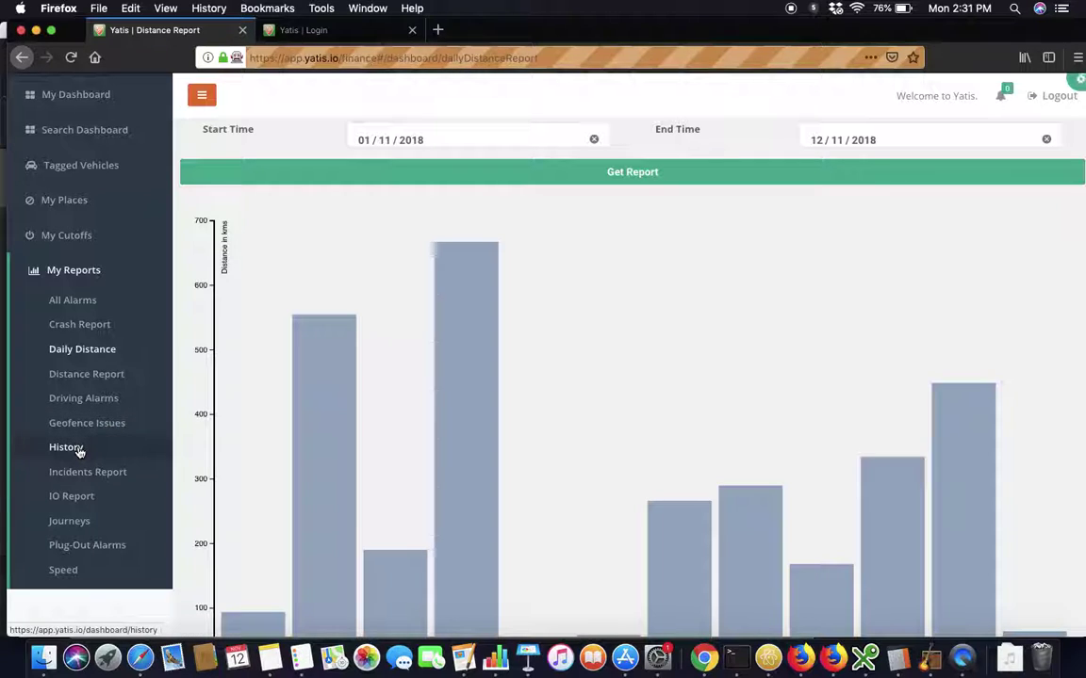
click(66, 448)
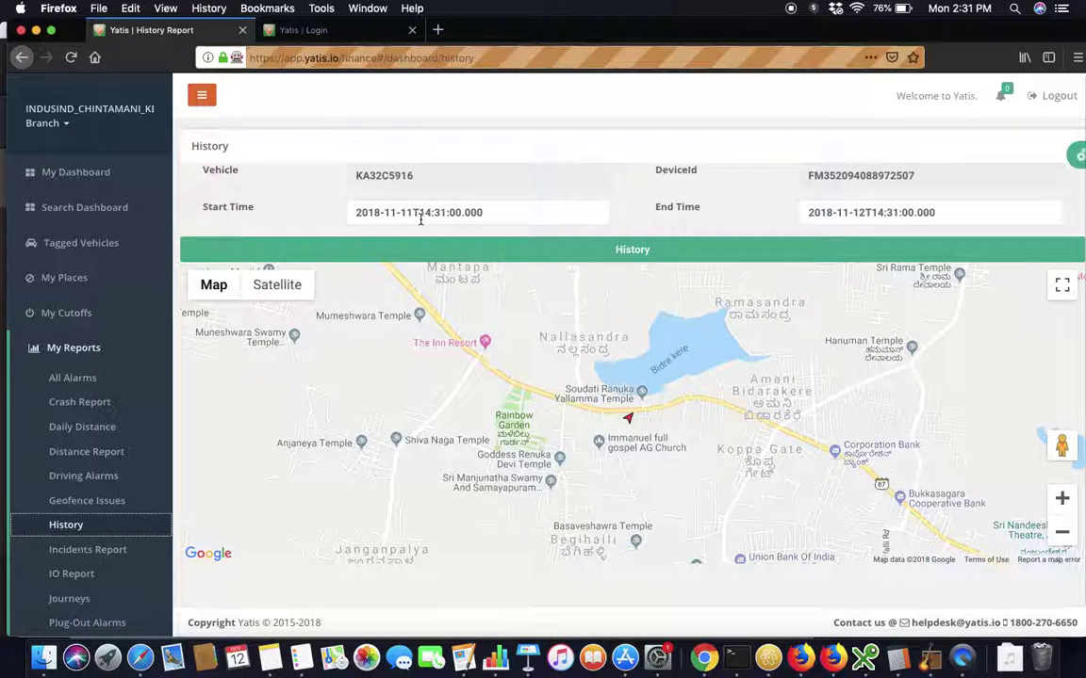
click(412, 212)
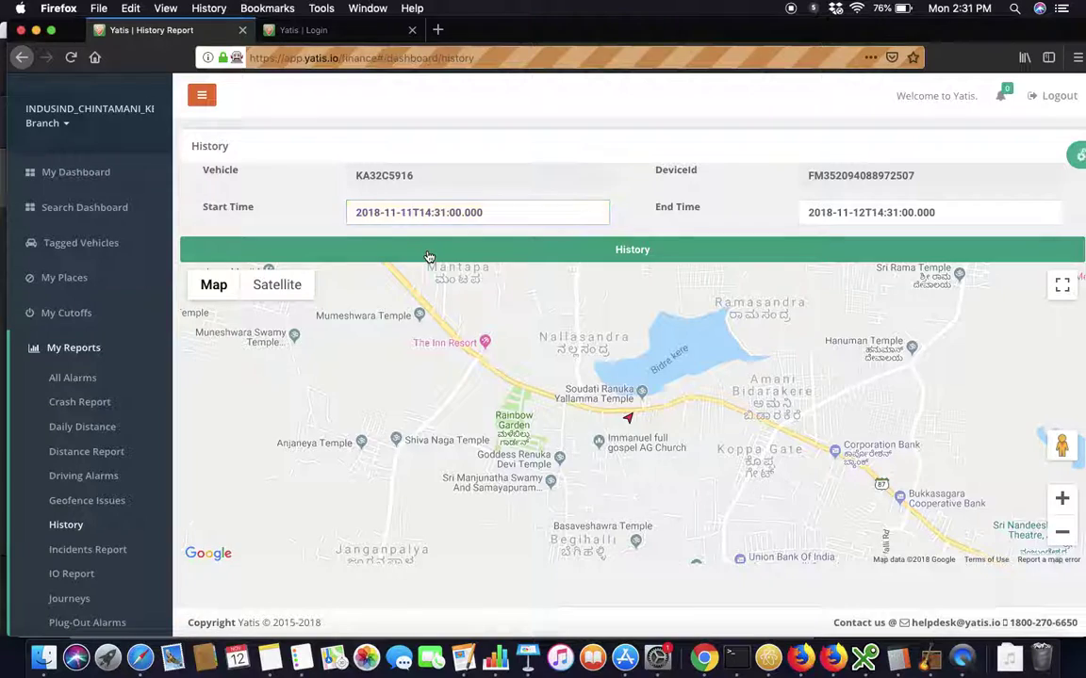
click(429, 256)
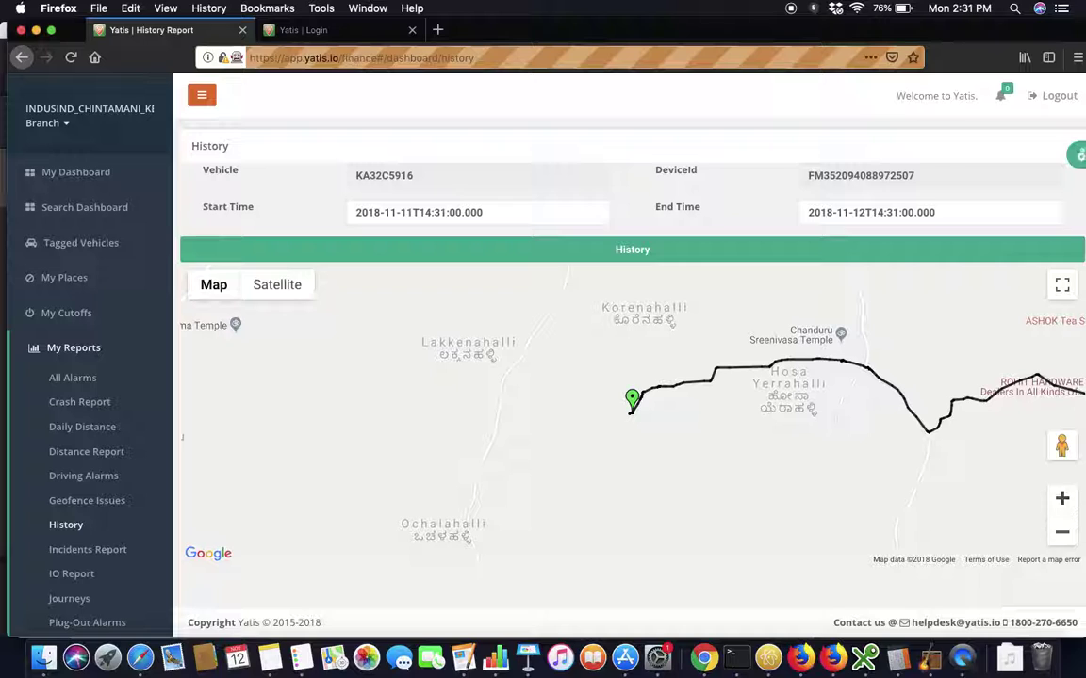
click(1062, 535)
click(1062, 535)
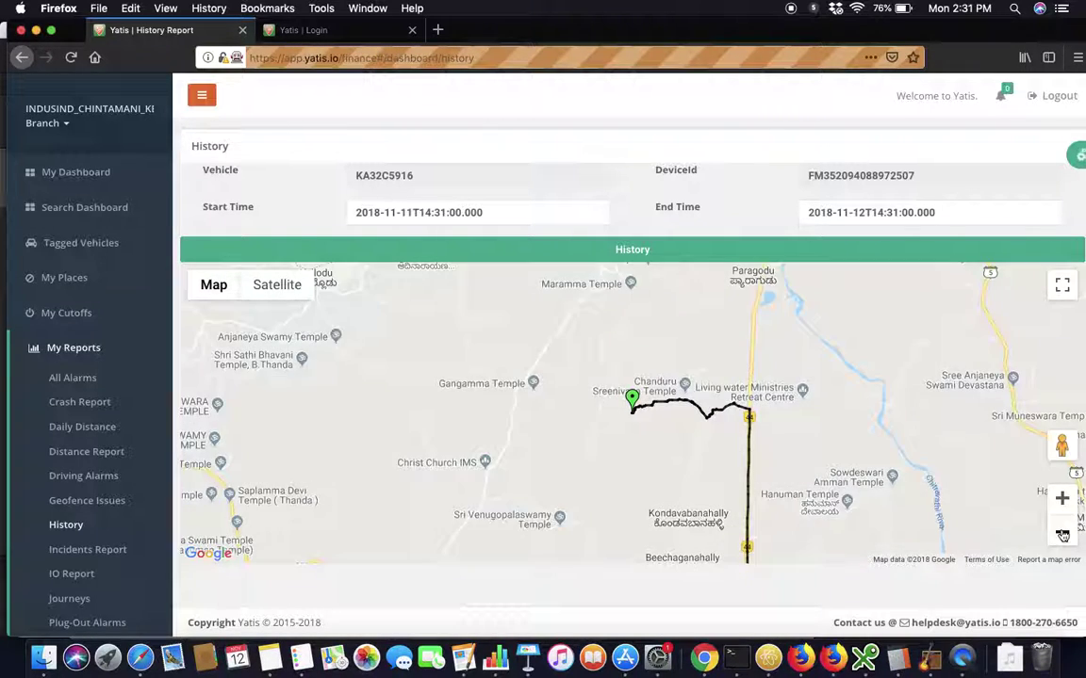
click(1062, 535)
click(1062, 536)
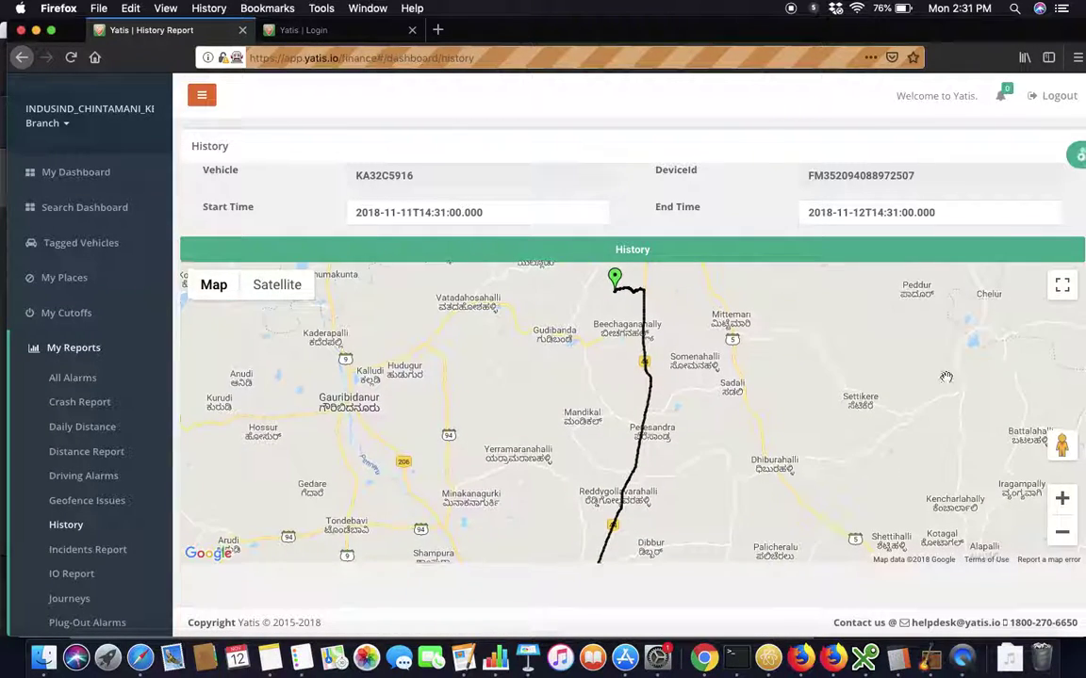
click(1062, 532)
click(1062, 532)
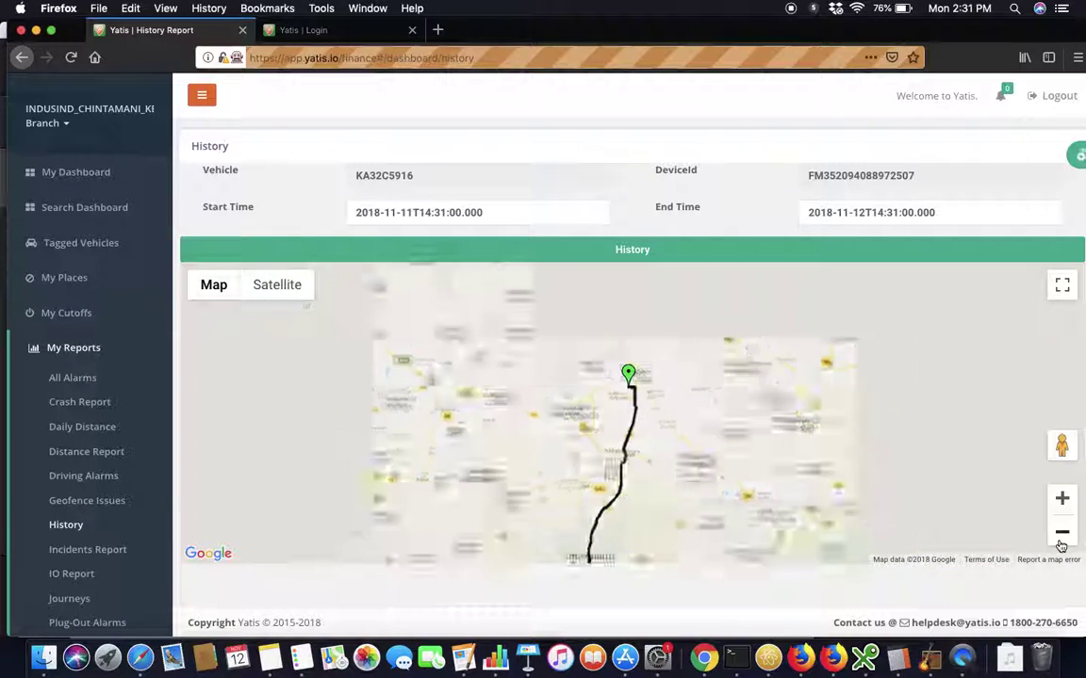
click(1062, 532)
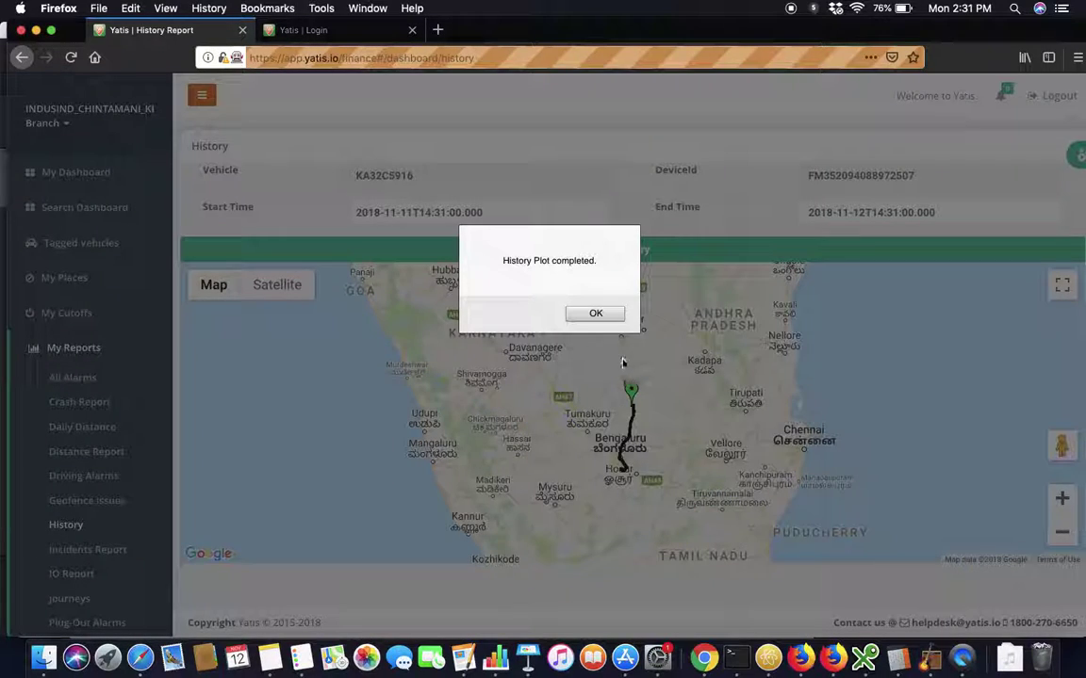
Acknowledge the 'History Plot completed.' alert to reveal the route's start and end markers.
click(600, 311)
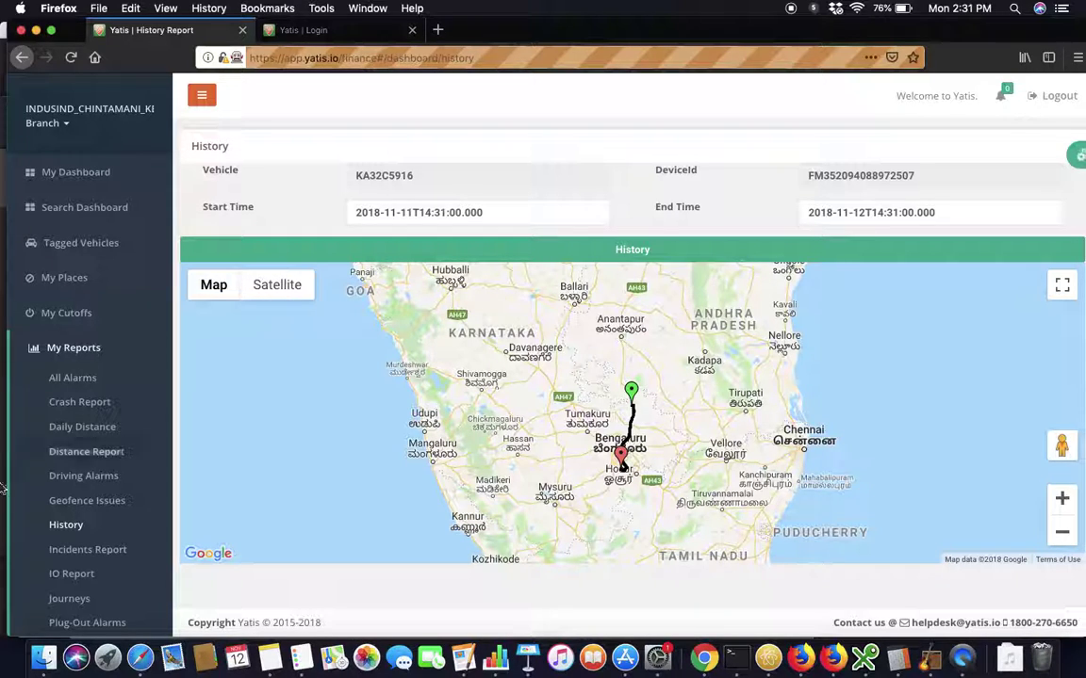
scroll(50, 541, down, 1)
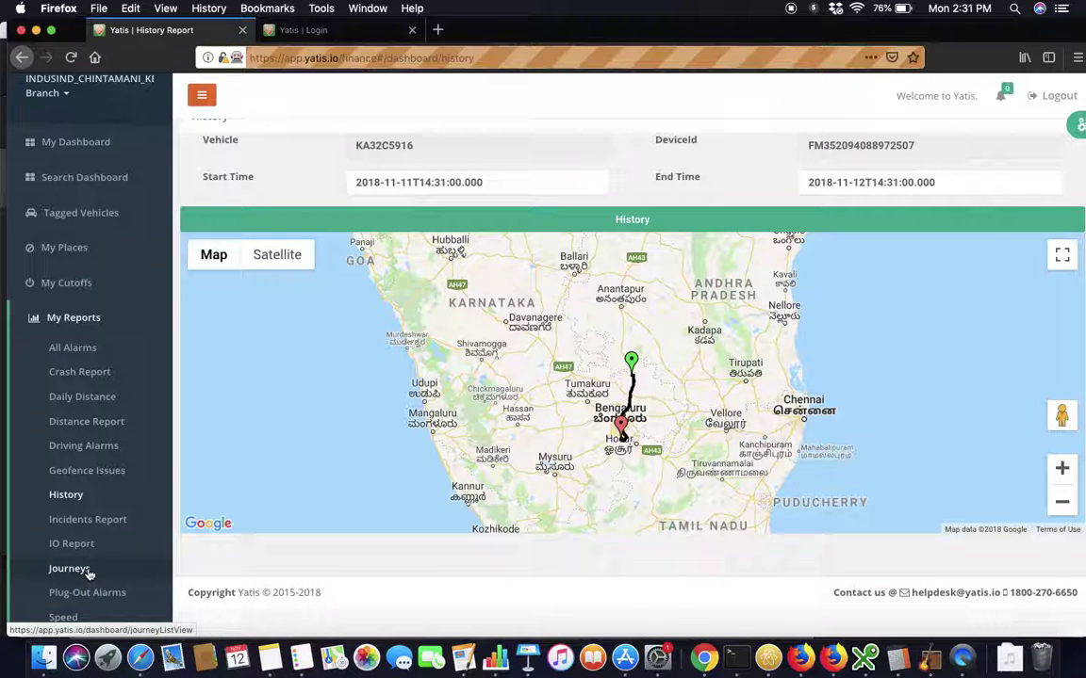
Set the Journeys report to Date wise Journeys from 01/11/2018 to 12/11/2018.
click(87, 571)
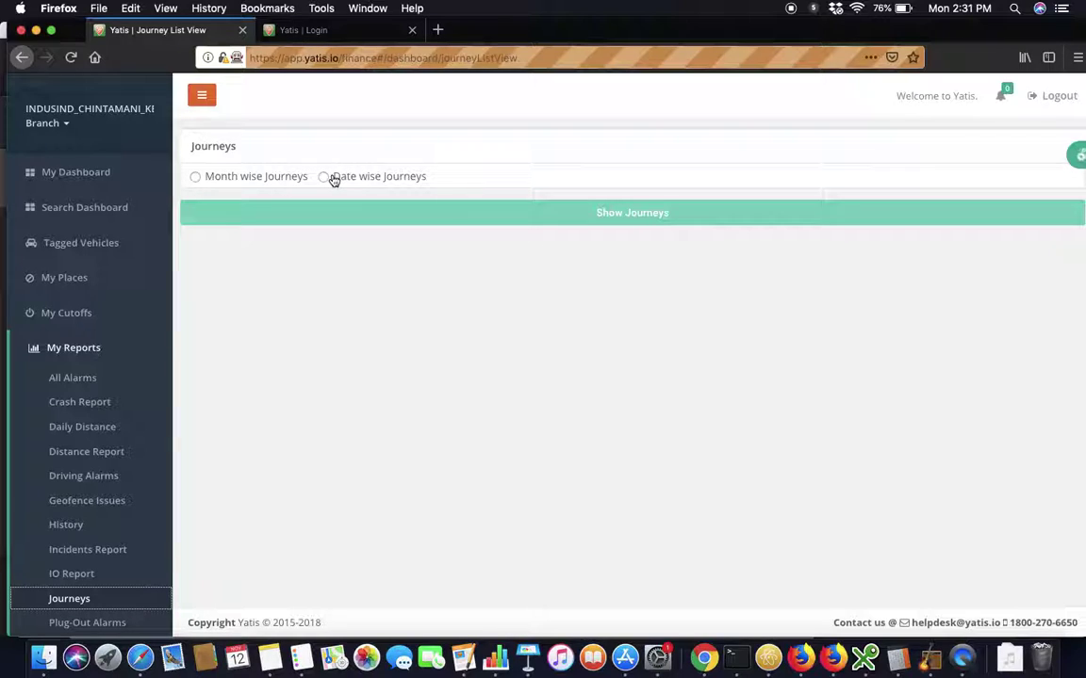
click(333, 180)
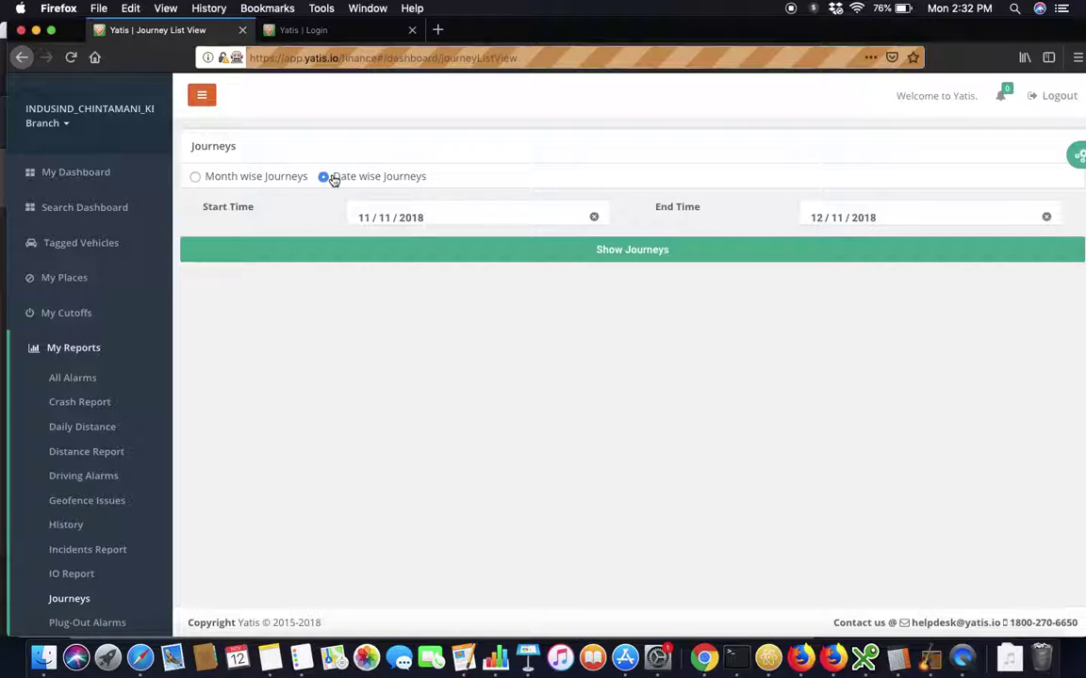
click(364, 217)
key(BackSpace)
text(1 / mm / yyyy)
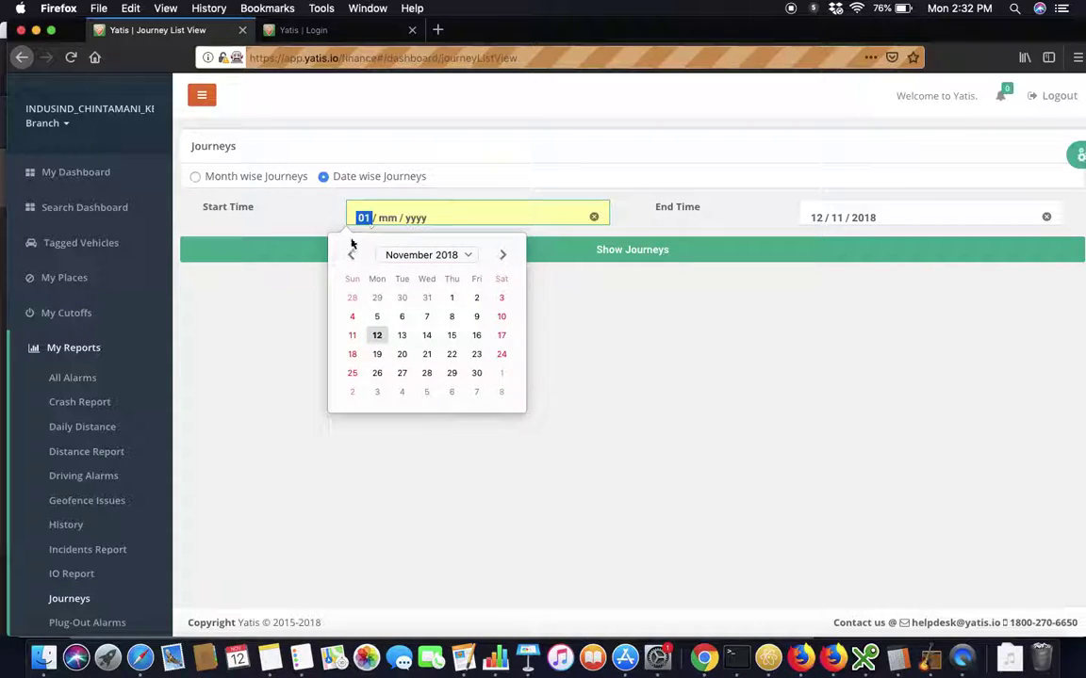
click(246, 258)
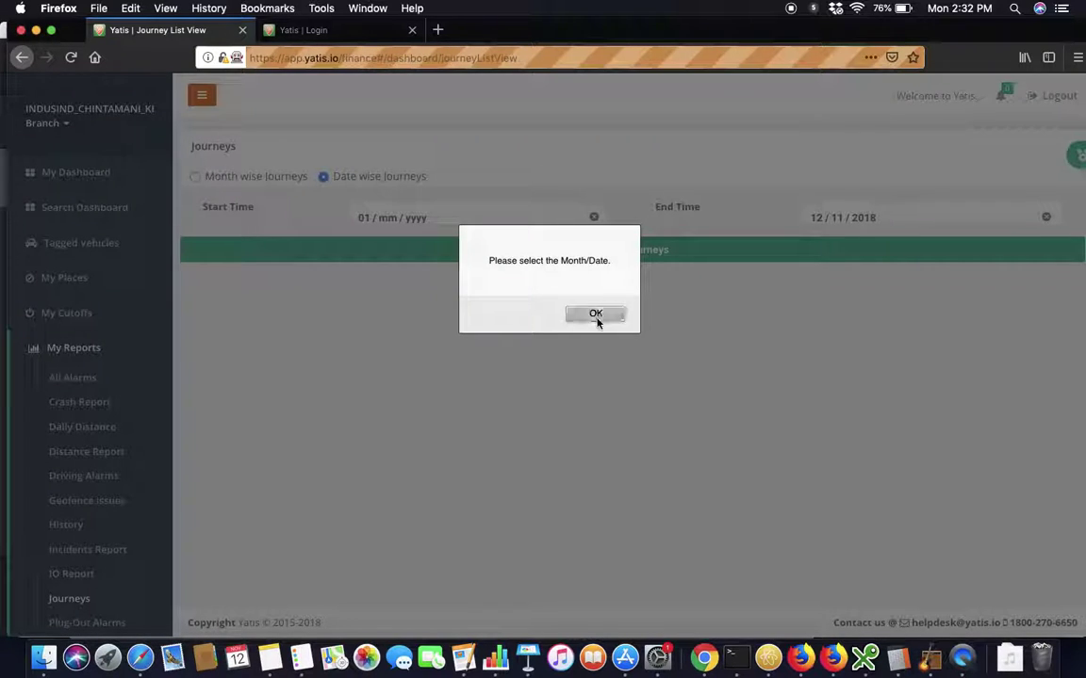
click(596, 314)
click(392, 219)
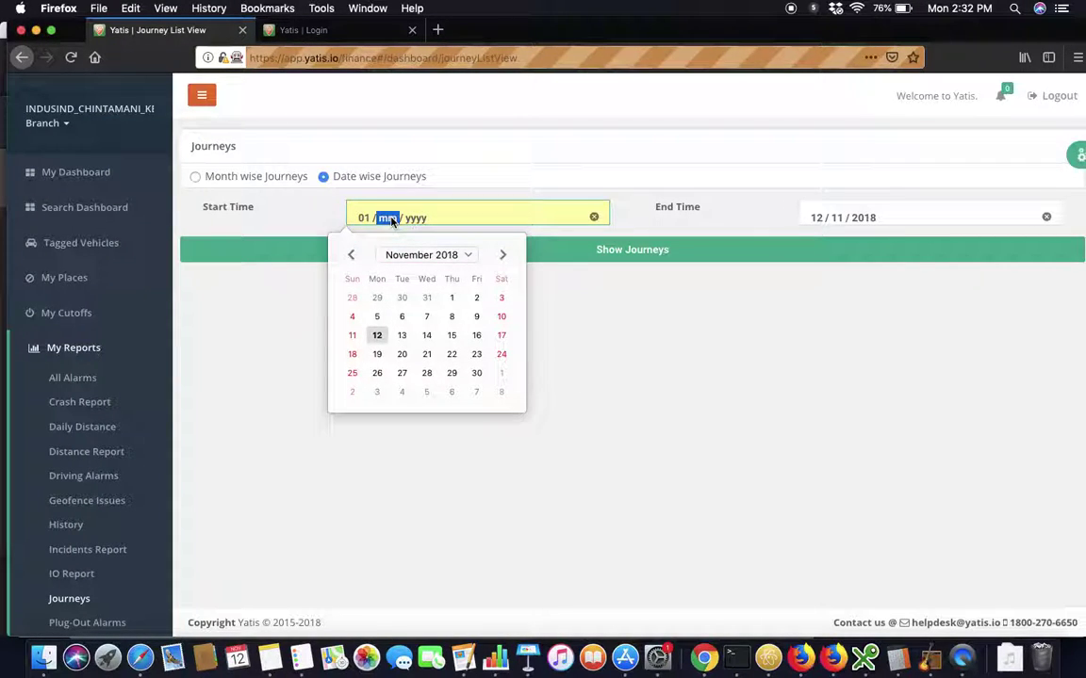
click(377, 335)
click(364, 217)
click(453, 298)
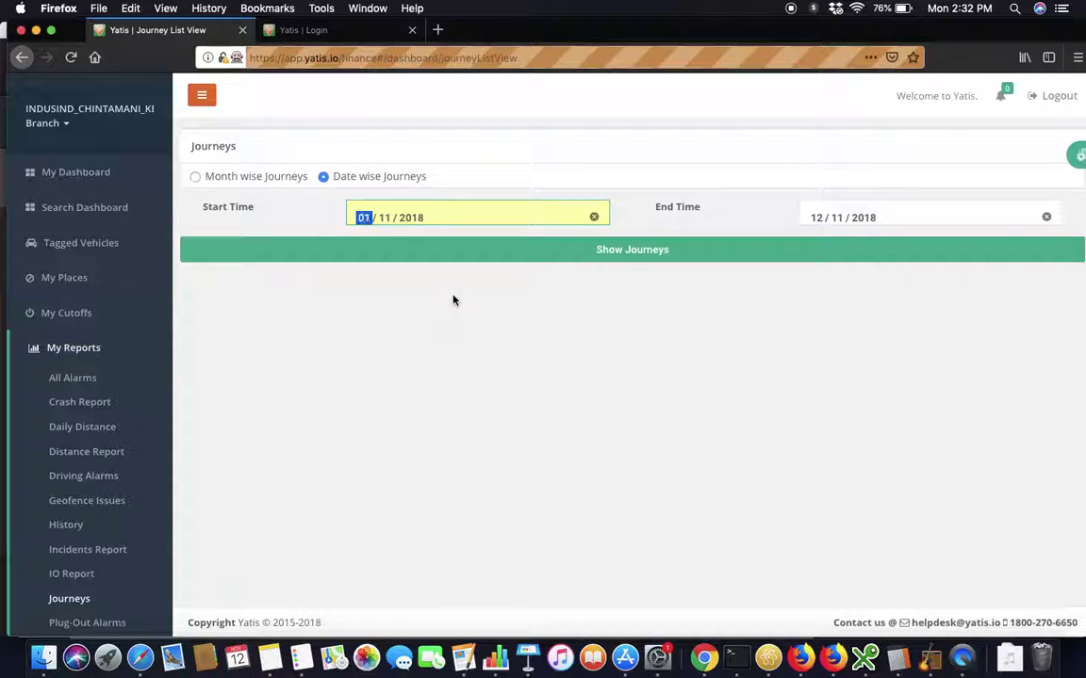
List the 39 journeys between 1 and 12 November 2018.
click(336, 250)
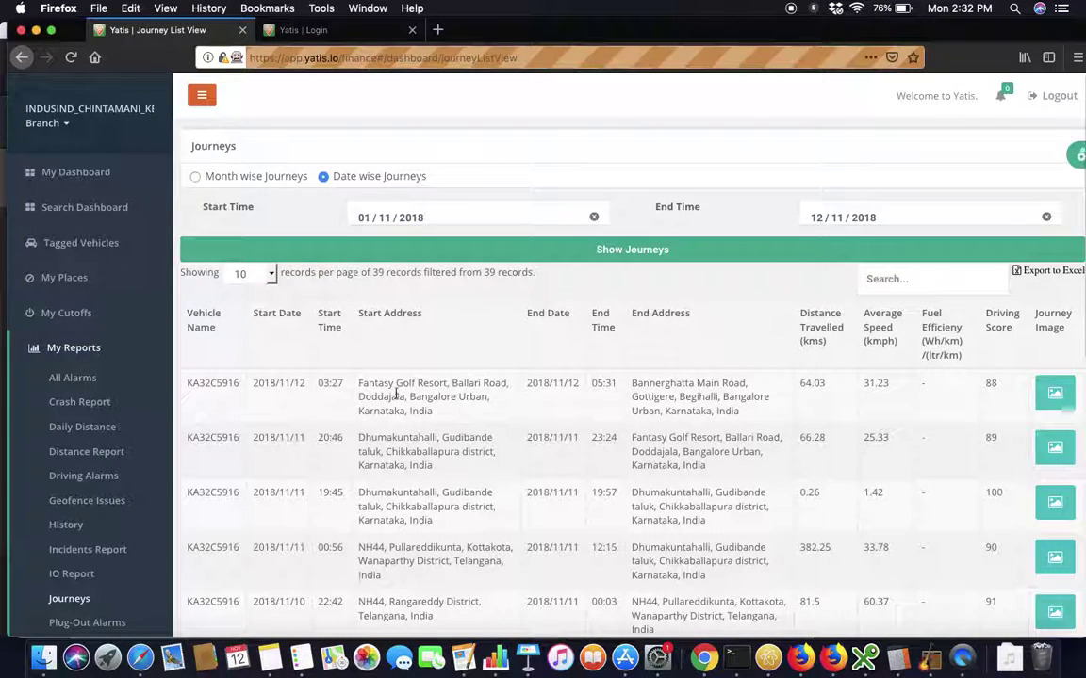
scroll(396, 405, down, 1)
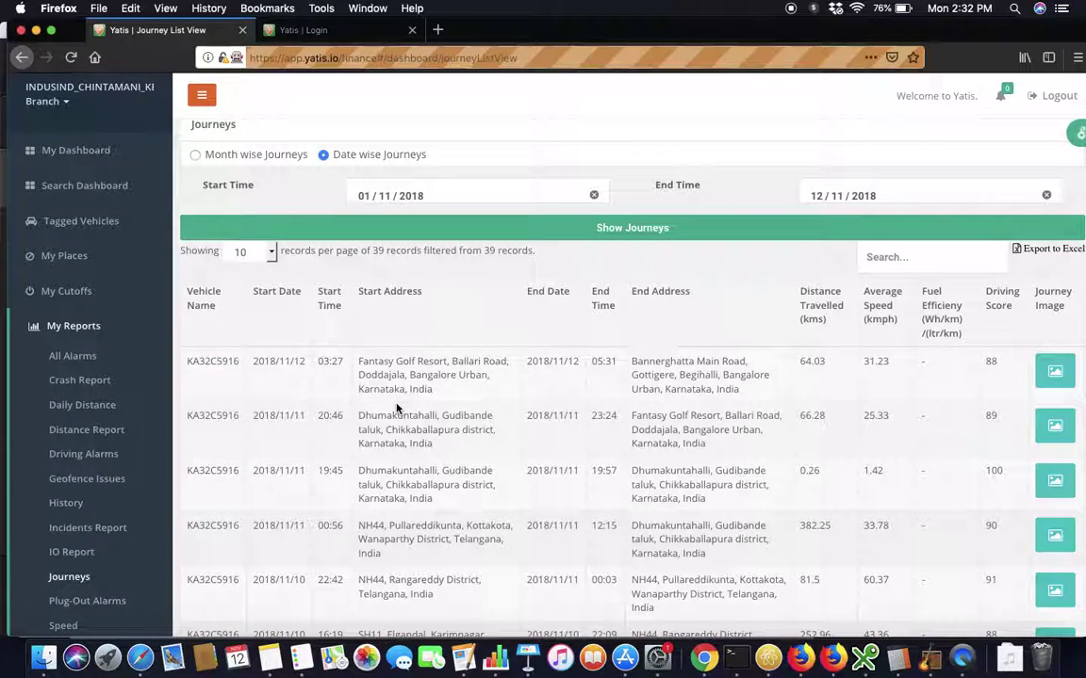
scroll(396, 407, down, 4)
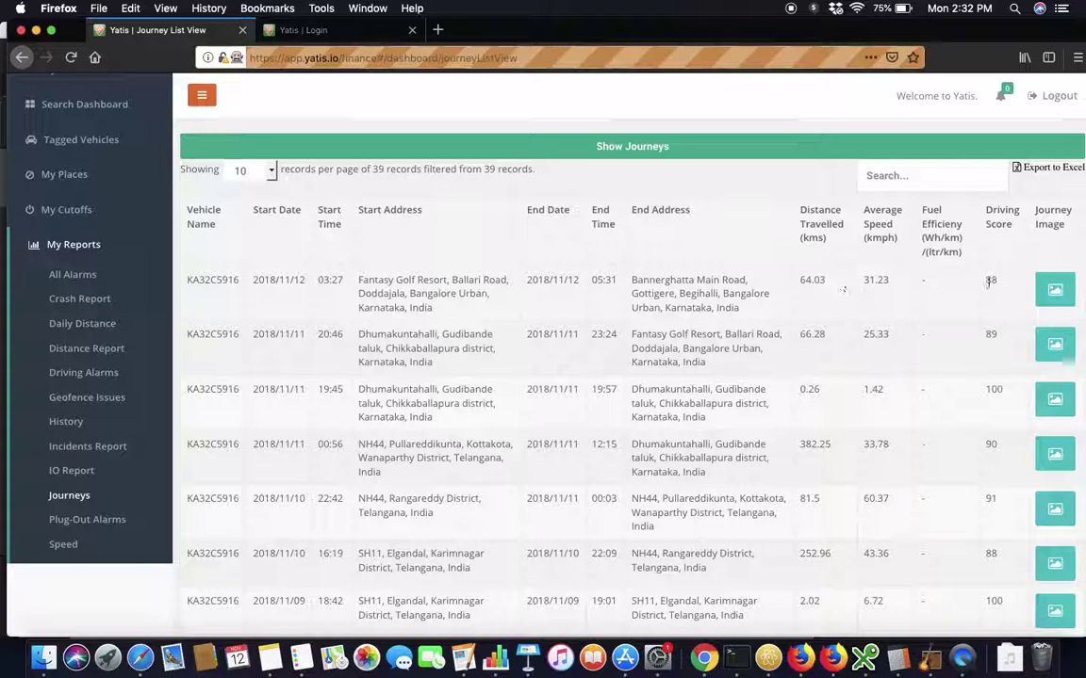
Preview and close the route map images of the two latest journeys.
click(1048, 292)
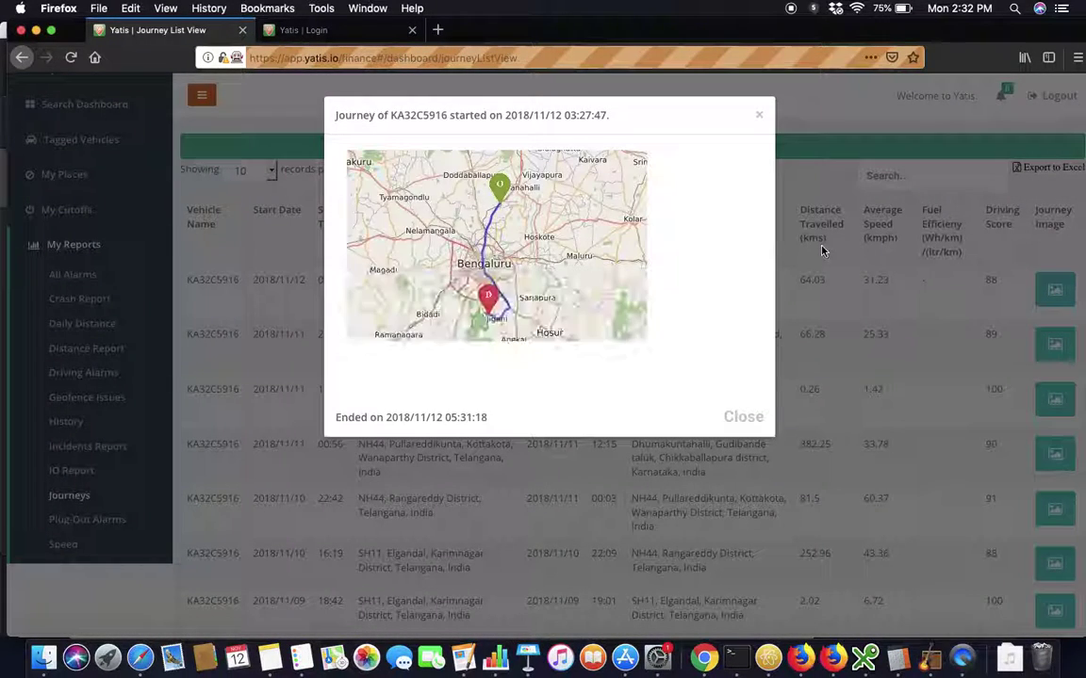
click(741, 418)
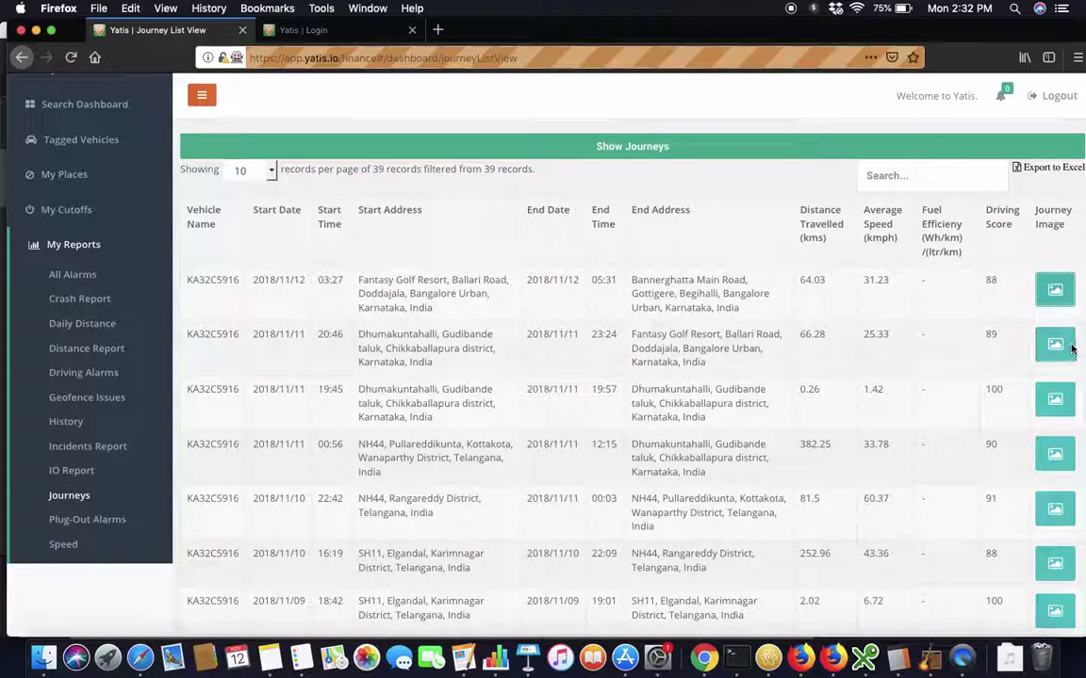
click(1059, 345)
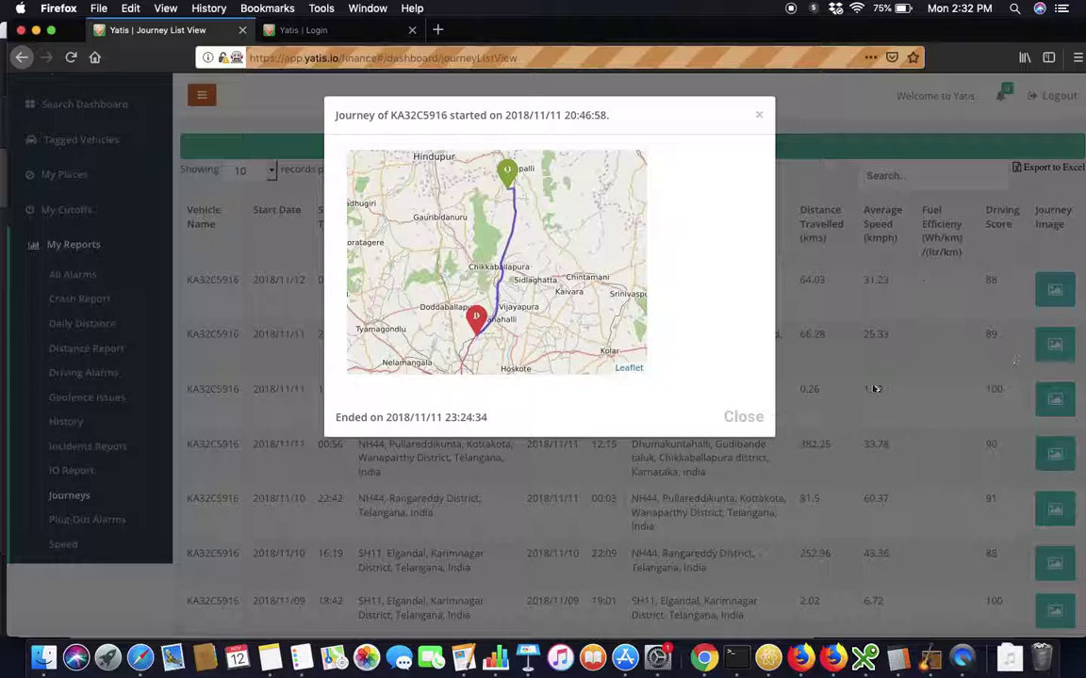
click(743, 417)
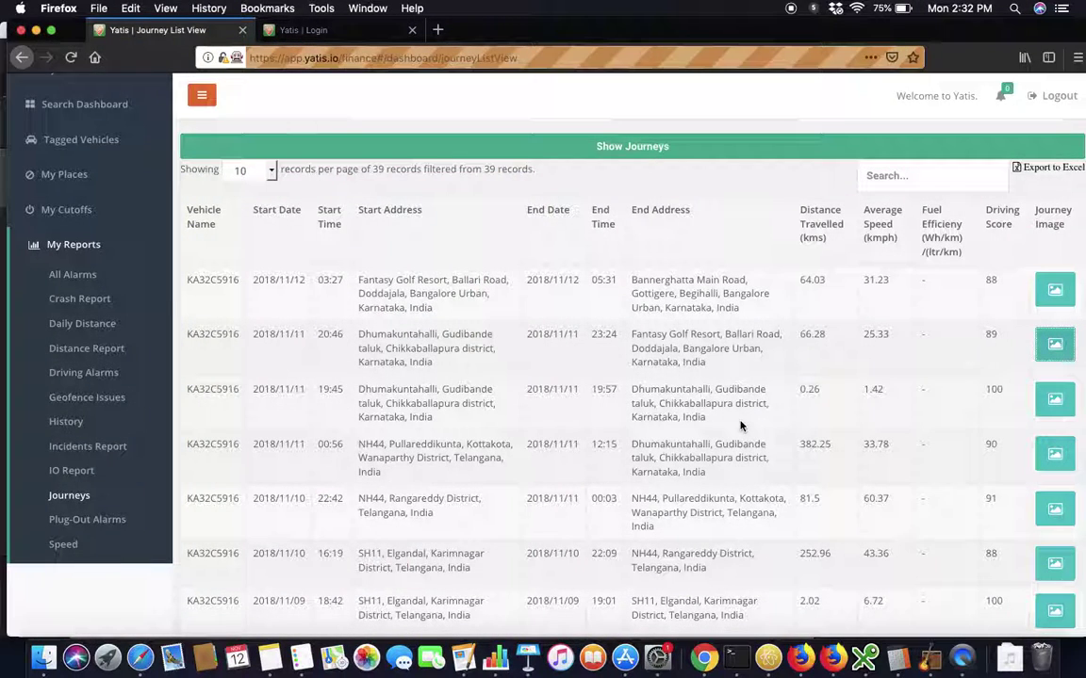